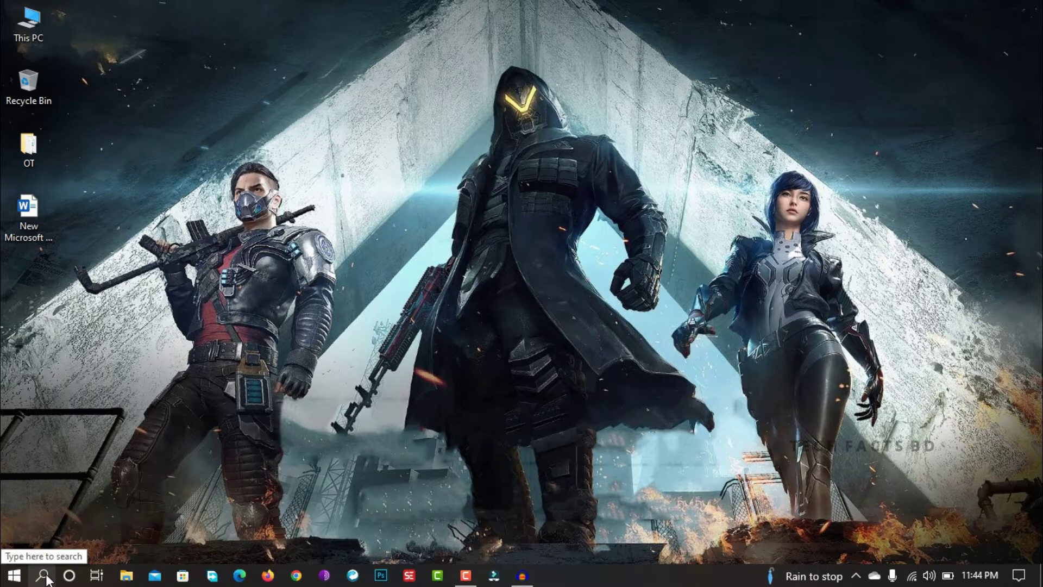
Search Windows for "regedit" and run Registry Editor as administrator
{"action": "left_click", "coordinate": [43, 575]}
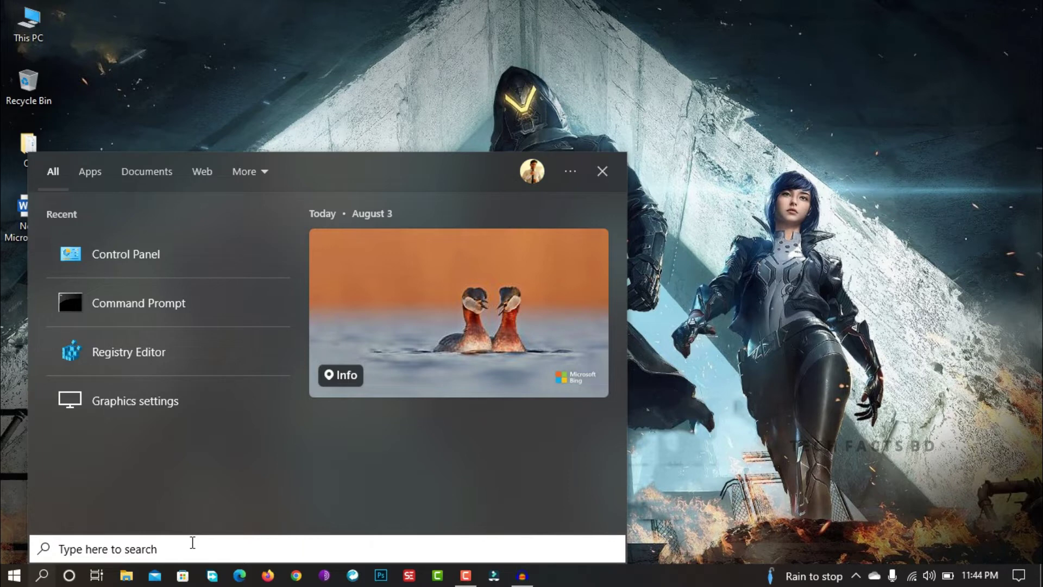
{"action": "type", "text": "reg"}
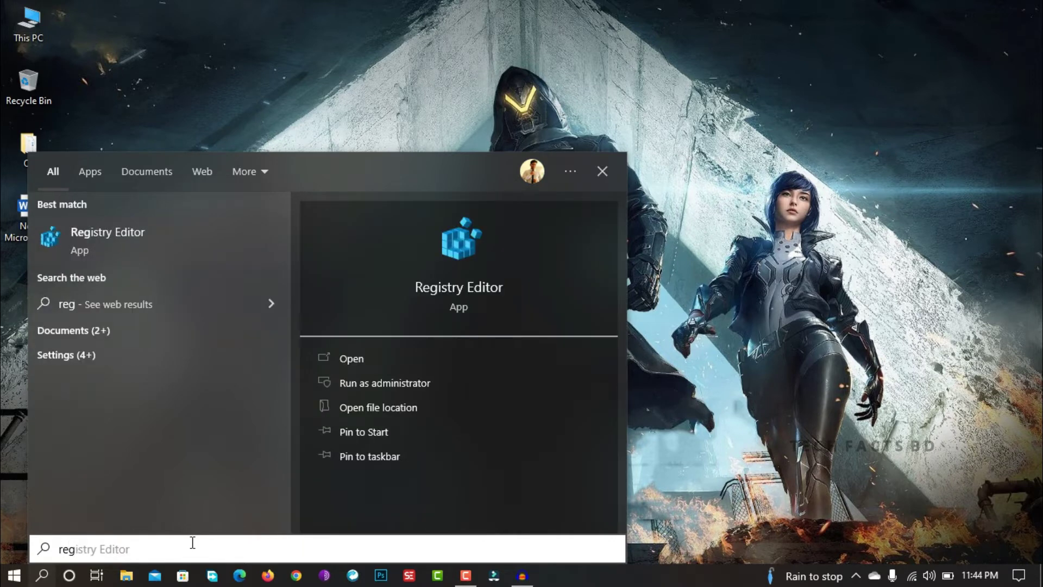
{"action": "type", "text": "edit"}
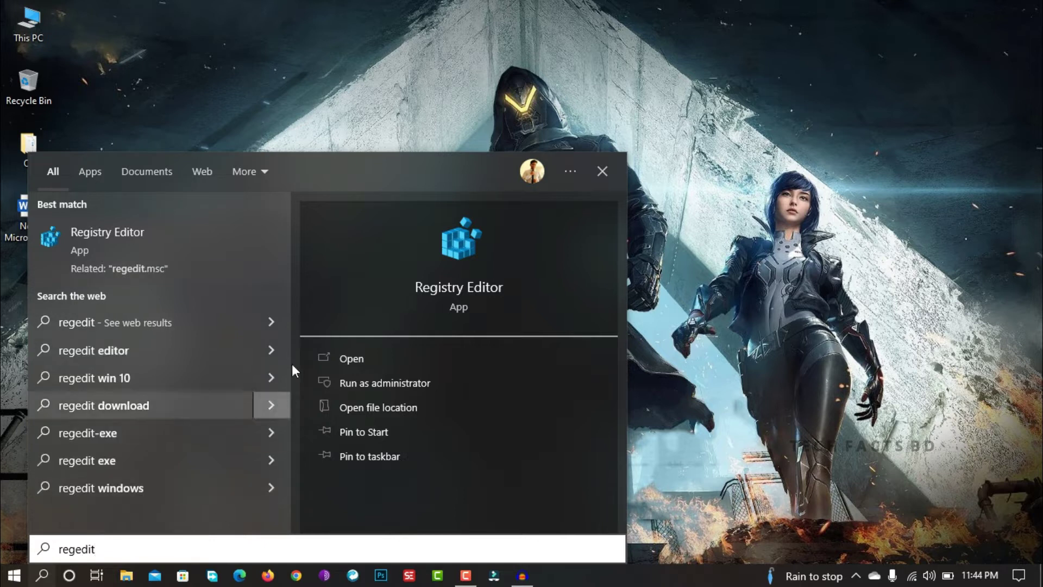
{"action": "right_click", "coordinate": [125, 239]}
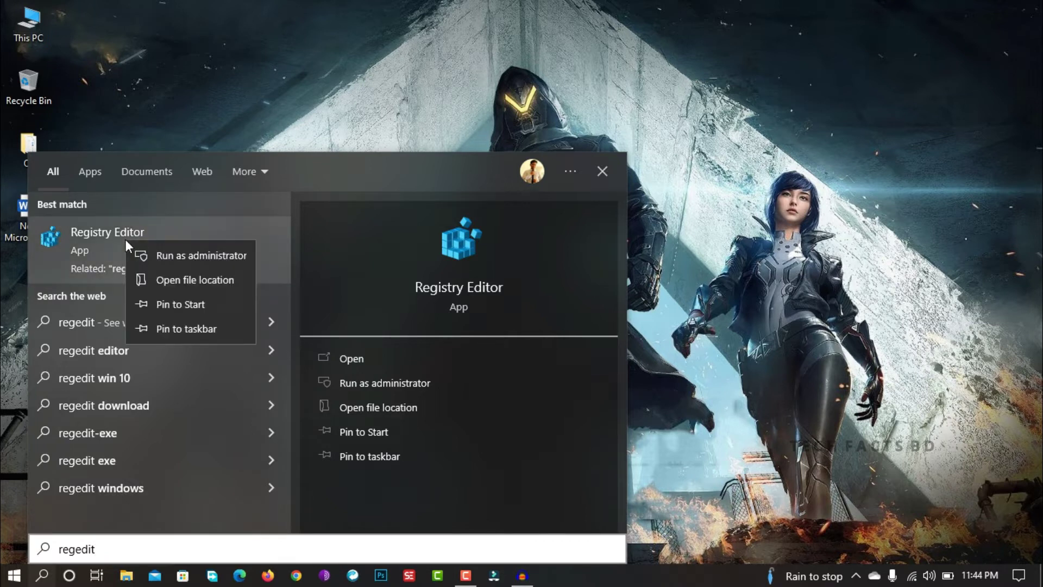
{"action": "left_click", "coordinate": [170, 259]}
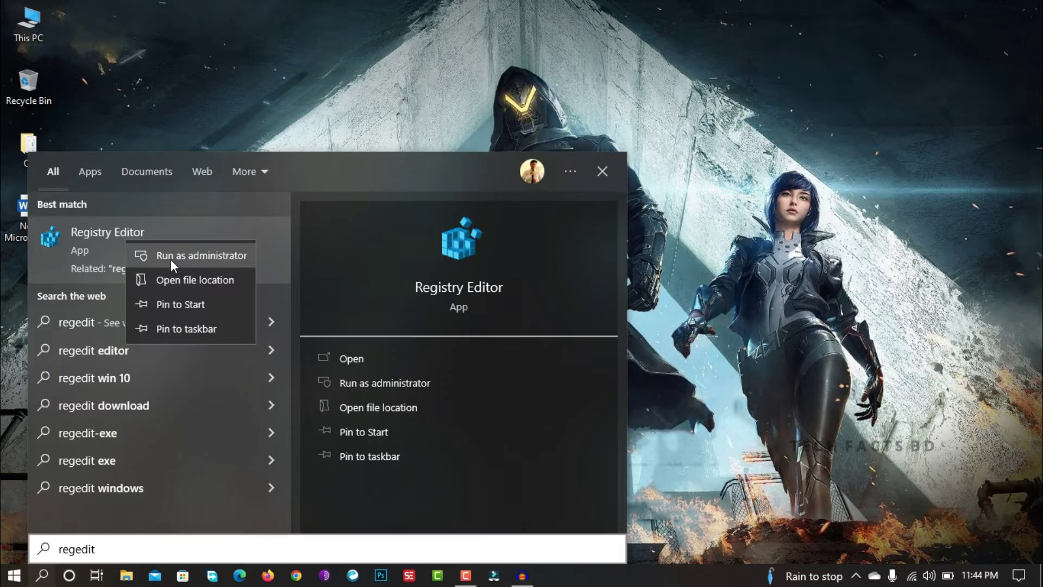
{"action": "left_click", "coordinate": [171, 259]}
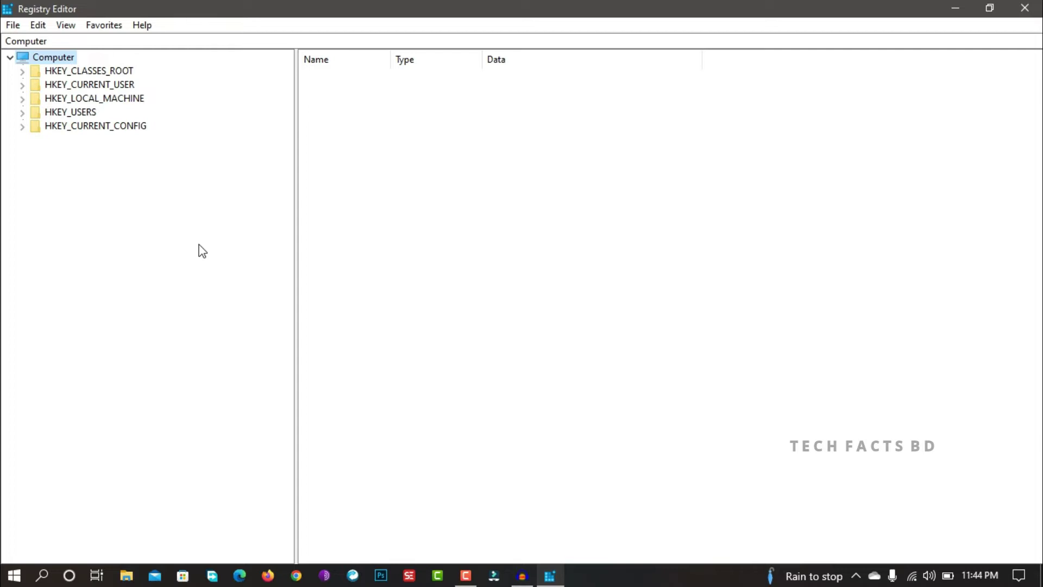
Start a registry export and choose the Experiment (G:) drive as the save location
{"action": "left_click", "coordinate": [13, 27]}
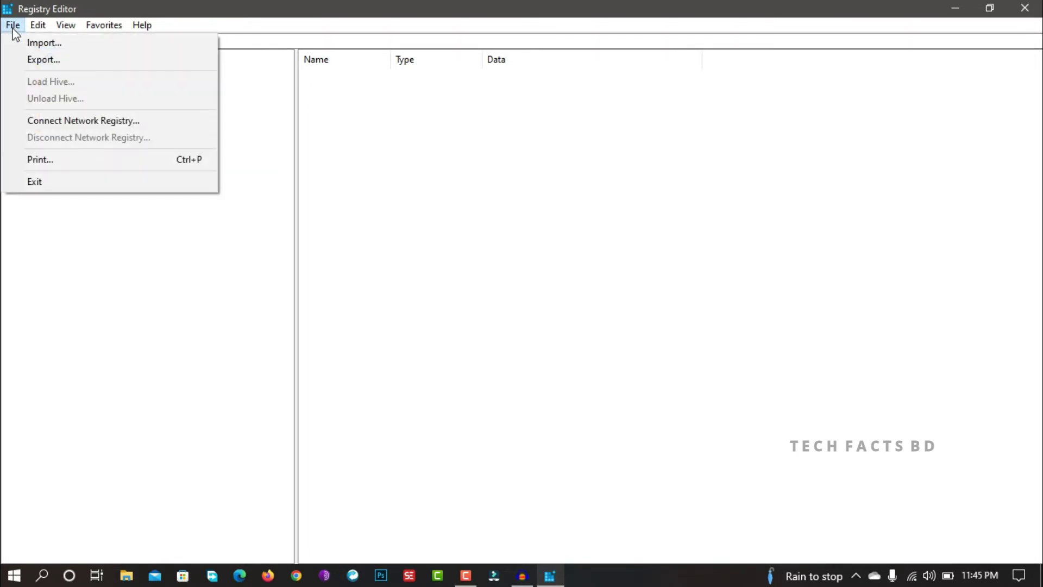
{"action": "left_click", "coordinate": [54, 60]}
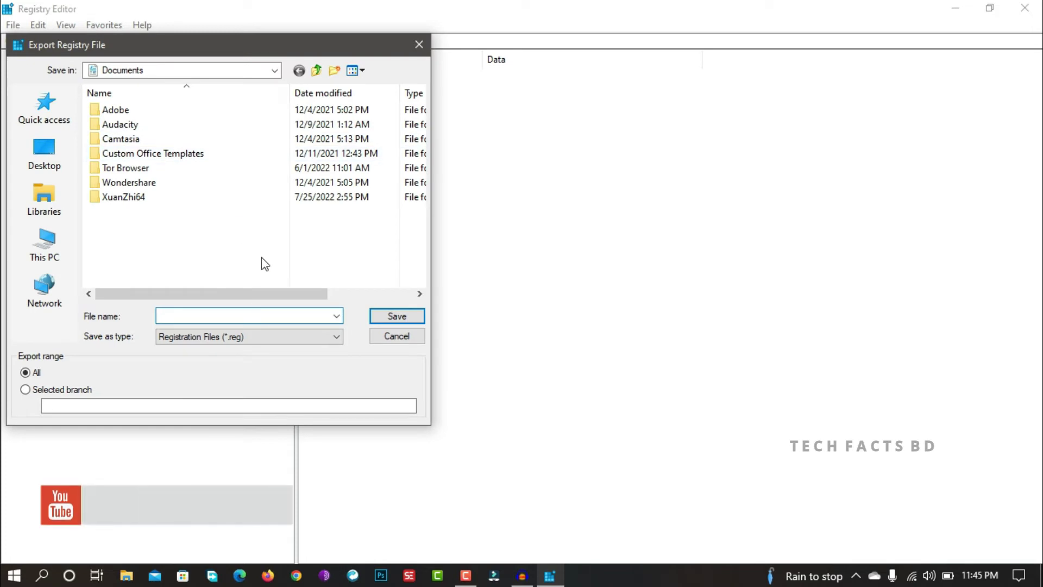
{"action": "left_click", "coordinate": [51, 247]}
{"action": "scroll", "coordinate": [185, 226], "scroll_direction": "down", "scroll_amount": 5}
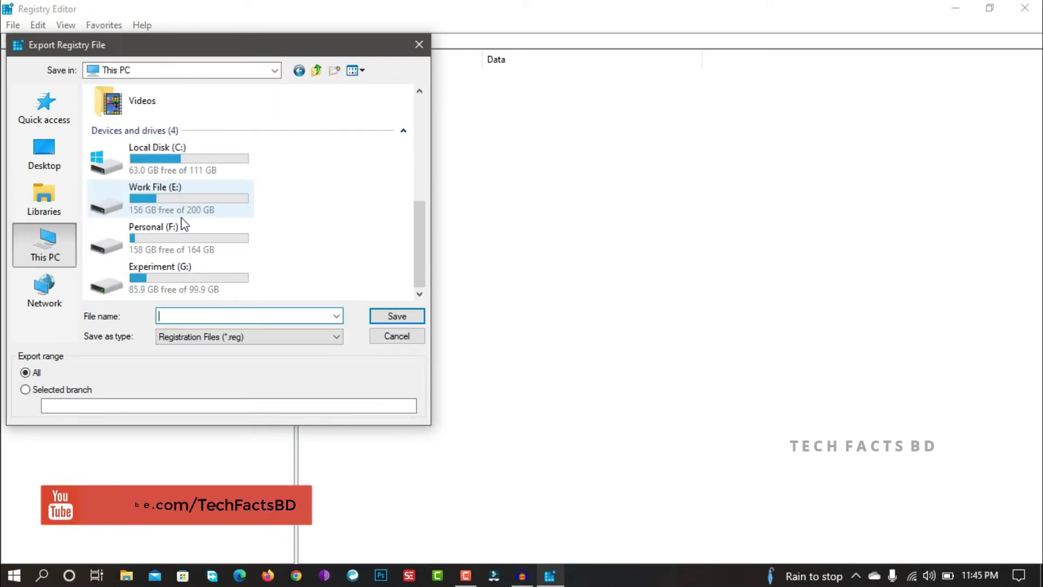
{"action": "left_click", "coordinate": [170, 279]}
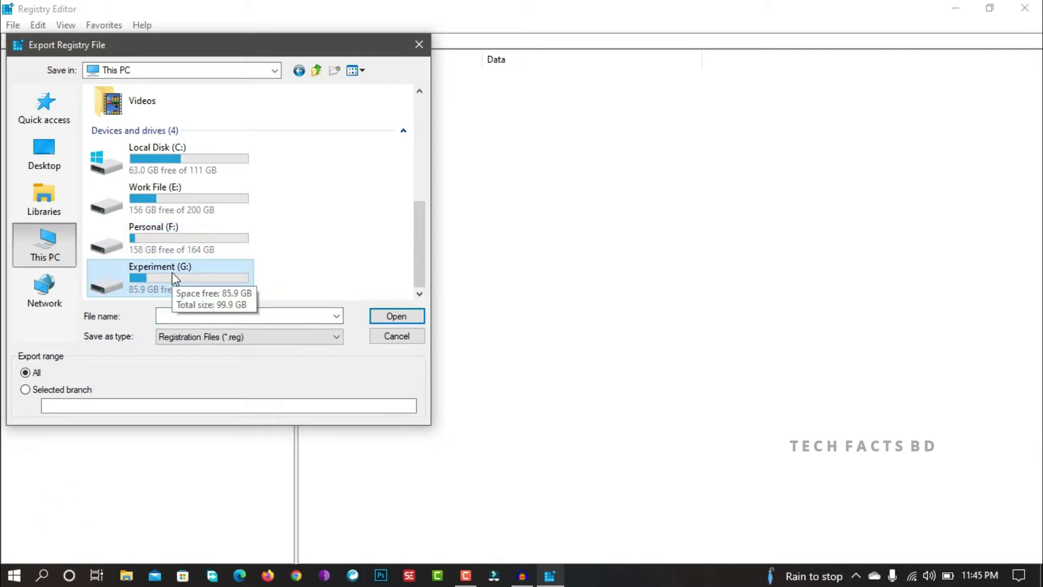
{"action": "double_click", "coordinate": [175, 278]}
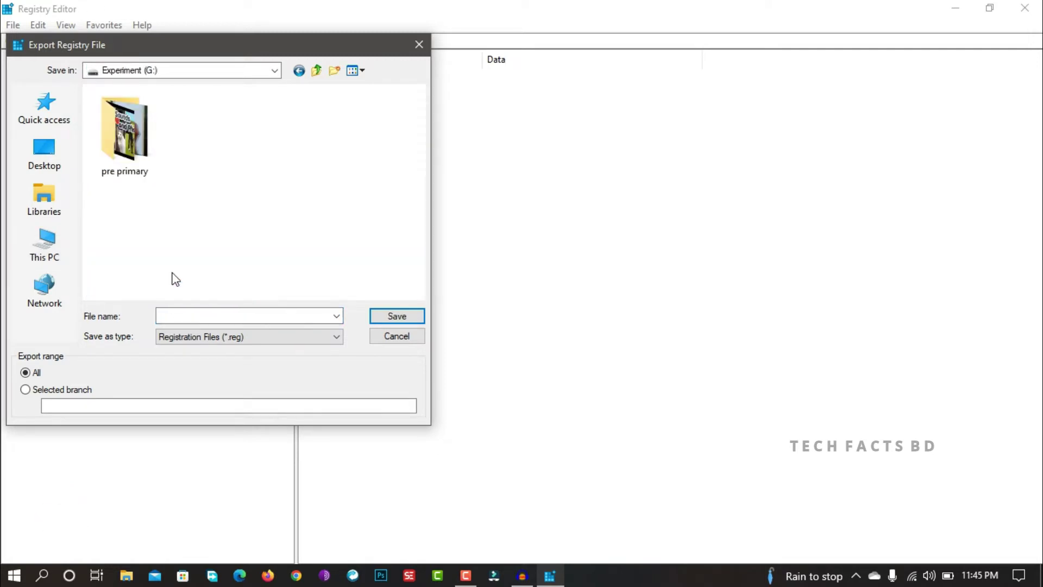
Create a folder with the default name "New folder" on the Experiment (G:) drive and open it as the export destination
{"action": "right_click", "coordinate": [259, 193]}
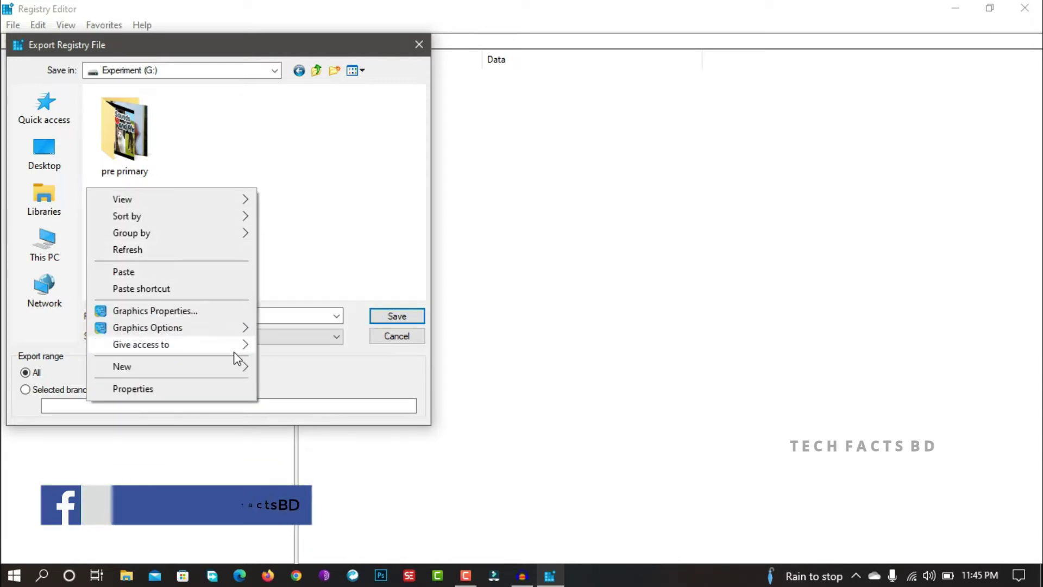
{"action": "mouse_move", "coordinate": [236, 365]}
{"action": "left_click", "coordinate": [272, 368]}
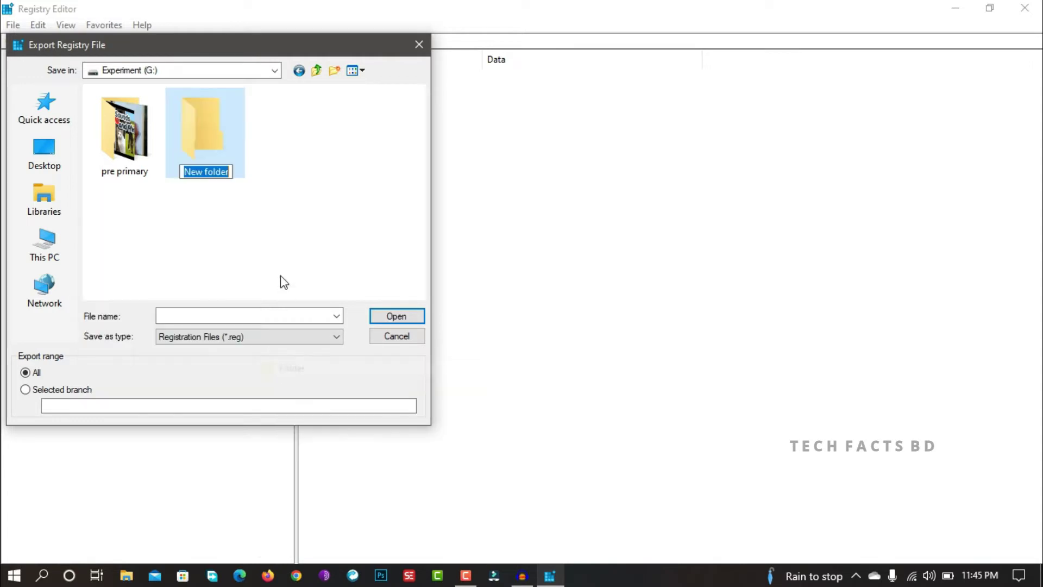
{"action": "left_click", "coordinate": [297, 215]}
{"action": "double_click", "coordinate": [220, 144]}
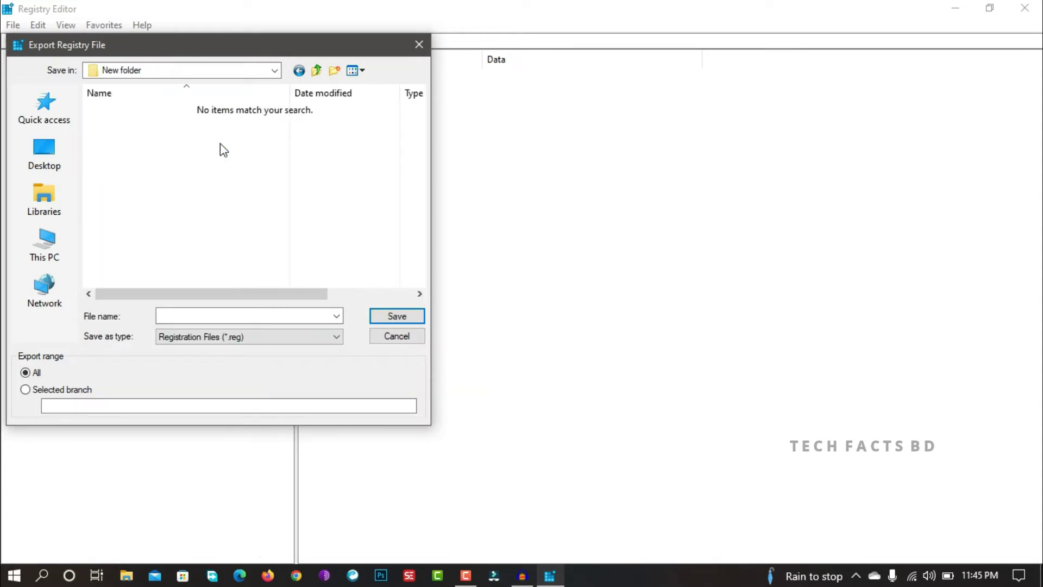
Name the export file "regedit" and save the backup of the whole registry
{"action": "left_click", "coordinate": [388, 318]}
{"action": "type", "text": "re"}
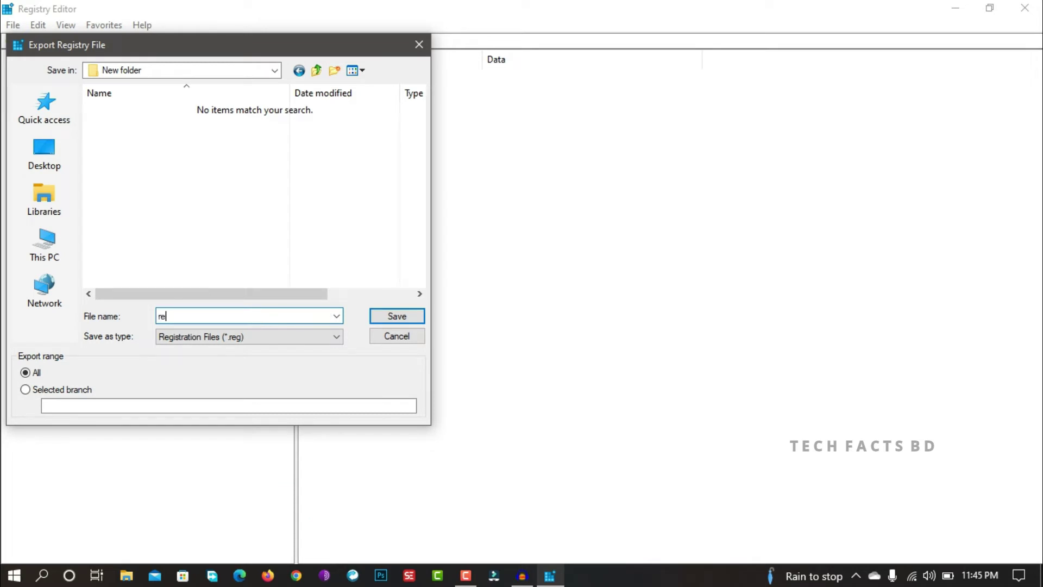
{"action": "type", "text": "ged"}
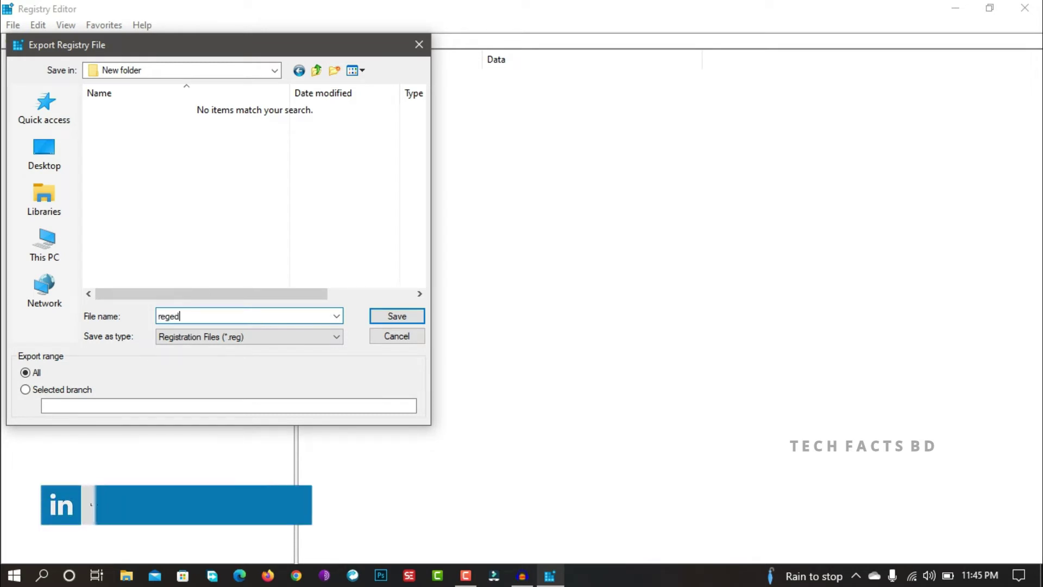
{"action": "type", "text": "it"}
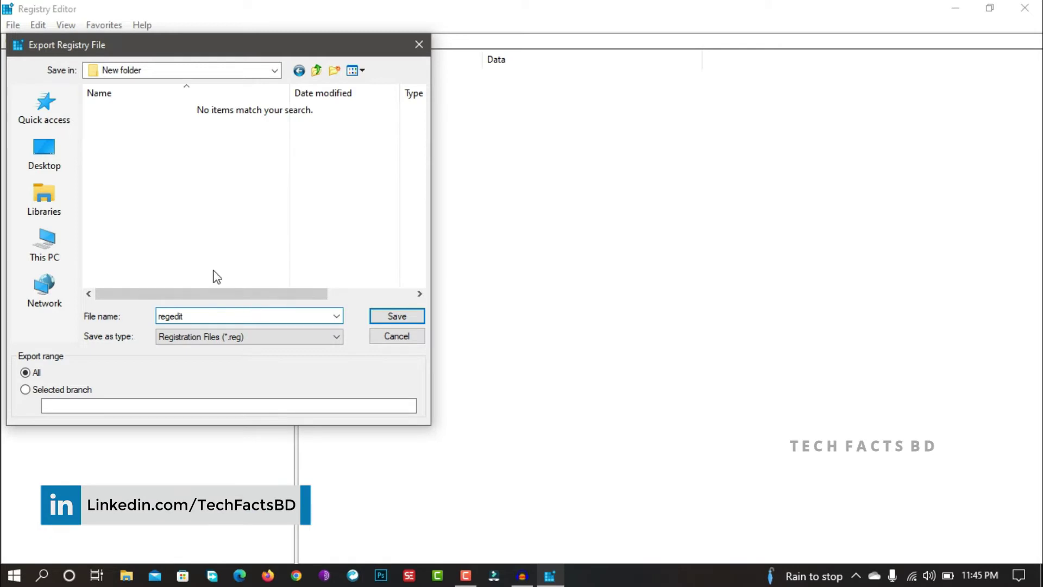
{"action": "left_click", "coordinate": [396, 320]}
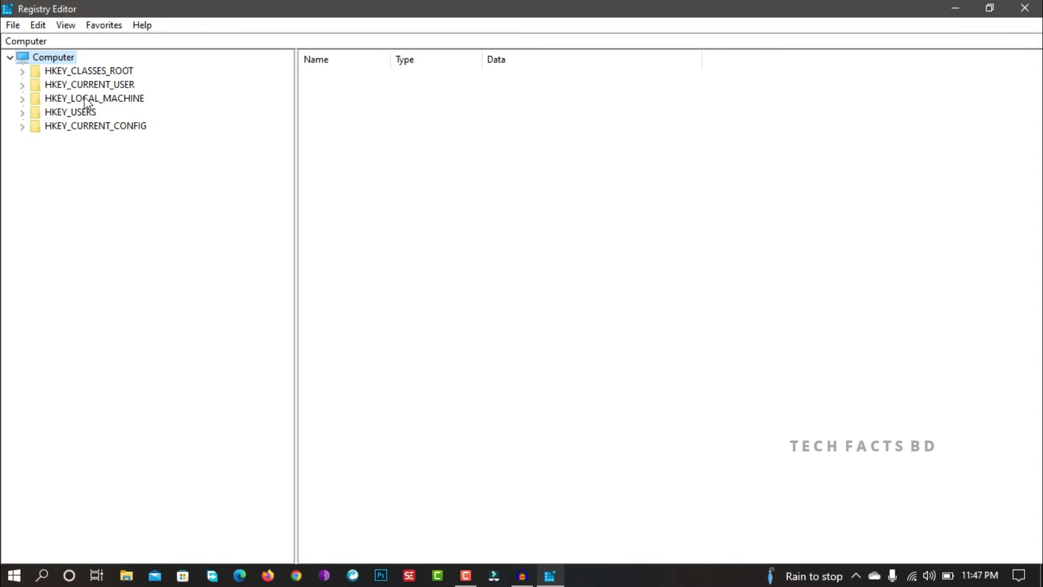
Expand the registry tree down to HKEY_LOCAL_MACHINE\SOFTWARE\Microsoft\PolicyManager\default
{"action": "left_click", "coordinate": [22, 99]}
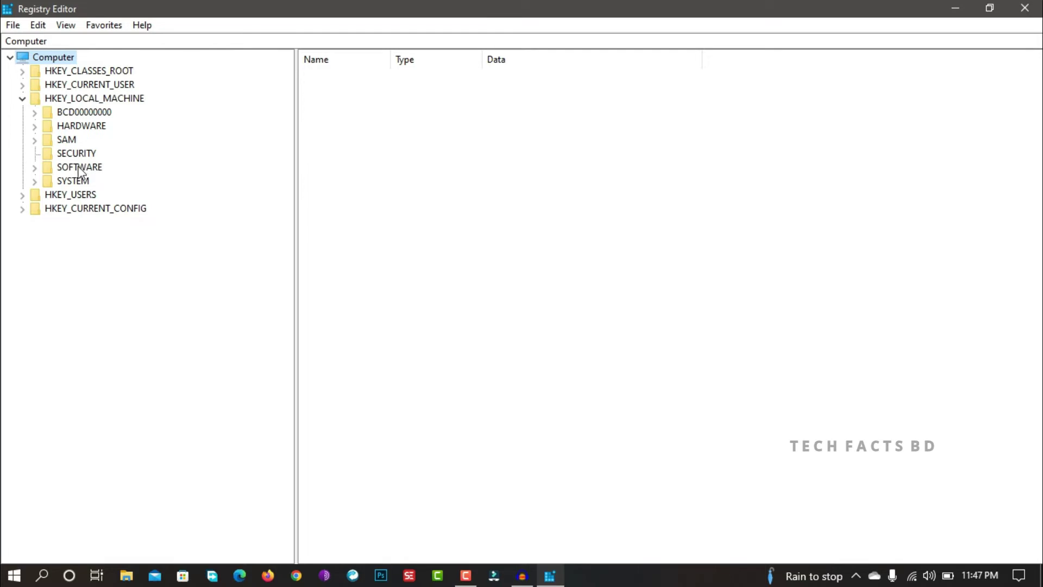
{"action": "left_click", "coordinate": [34, 168]}
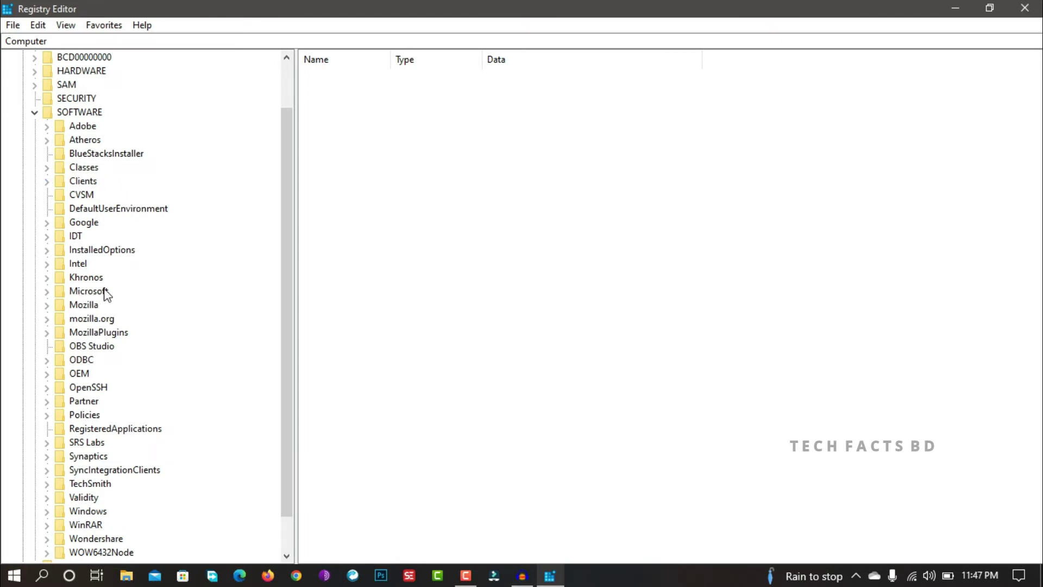
{"action": "left_click", "coordinate": [47, 293]}
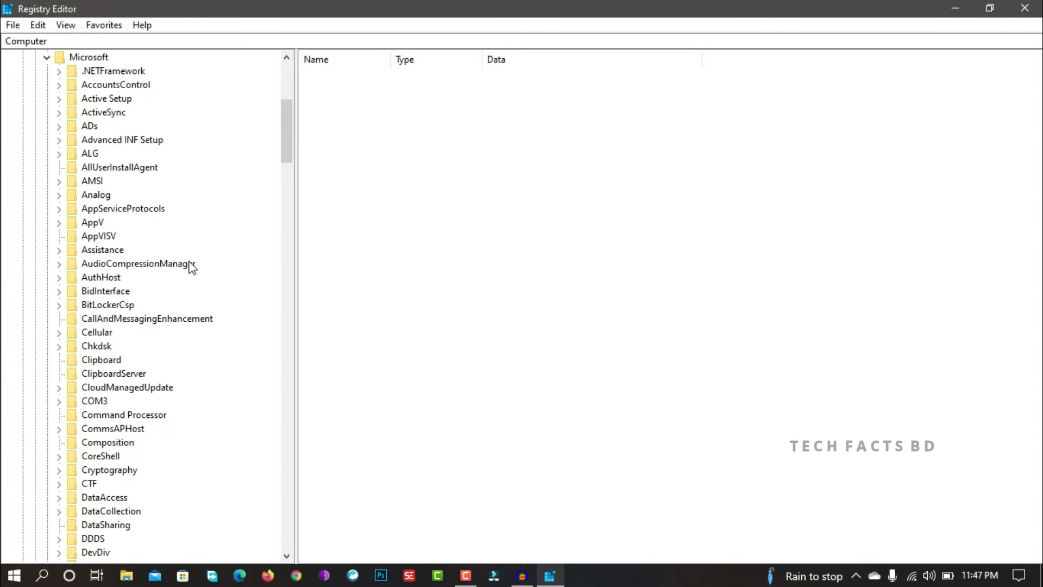
{"action": "scroll", "coordinate": [191, 266], "scroll_direction": "down", "scroll_amount": 20}
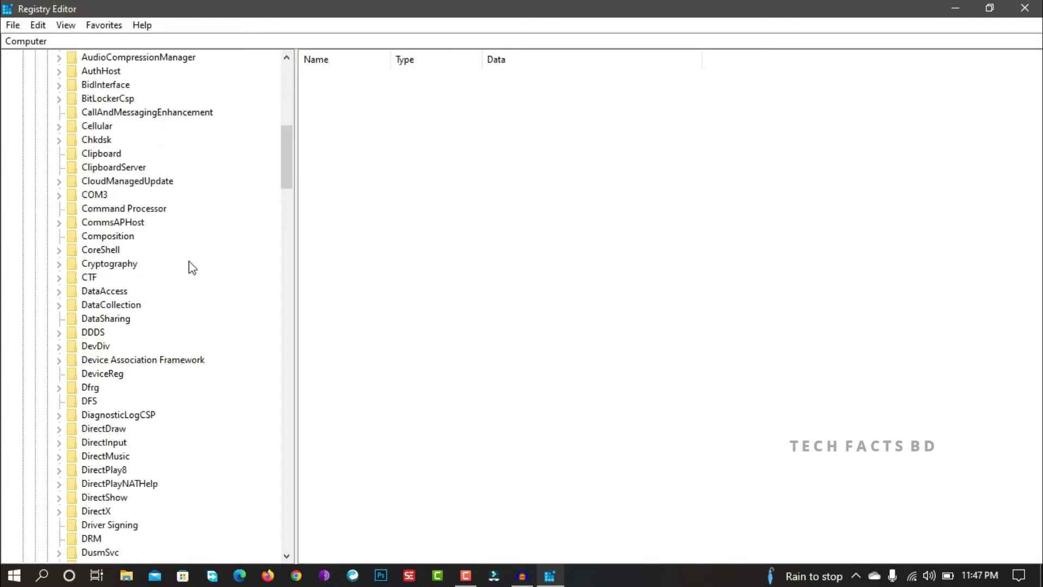
{"action": "scroll", "coordinate": [191, 265], "scroll_direction": "down", "scroll_amount": 8}
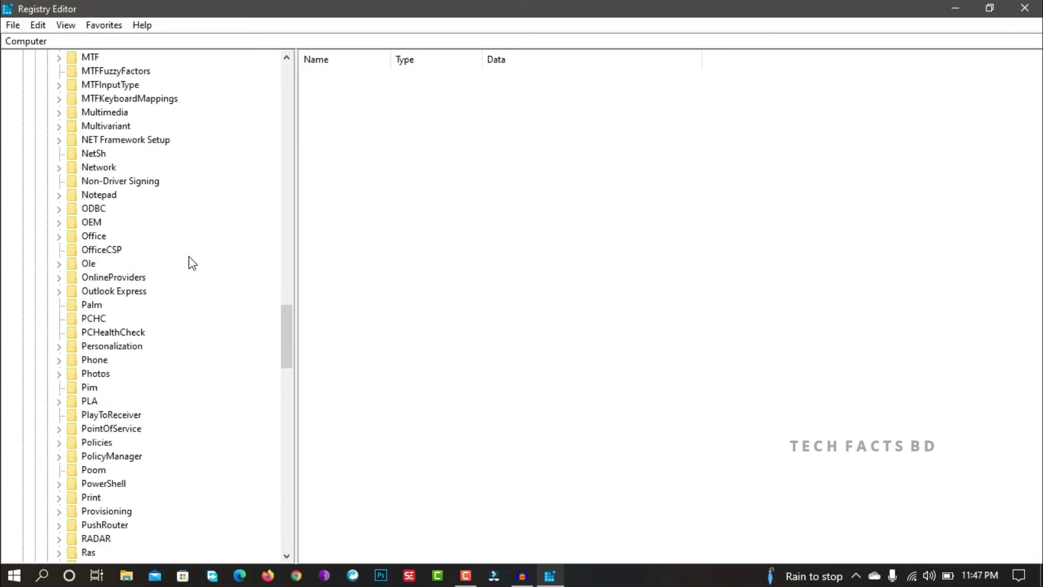
{"action": "scroll", "coordinate": [193, 264], "scroll_direction": "down", "scroll_amount": 3}
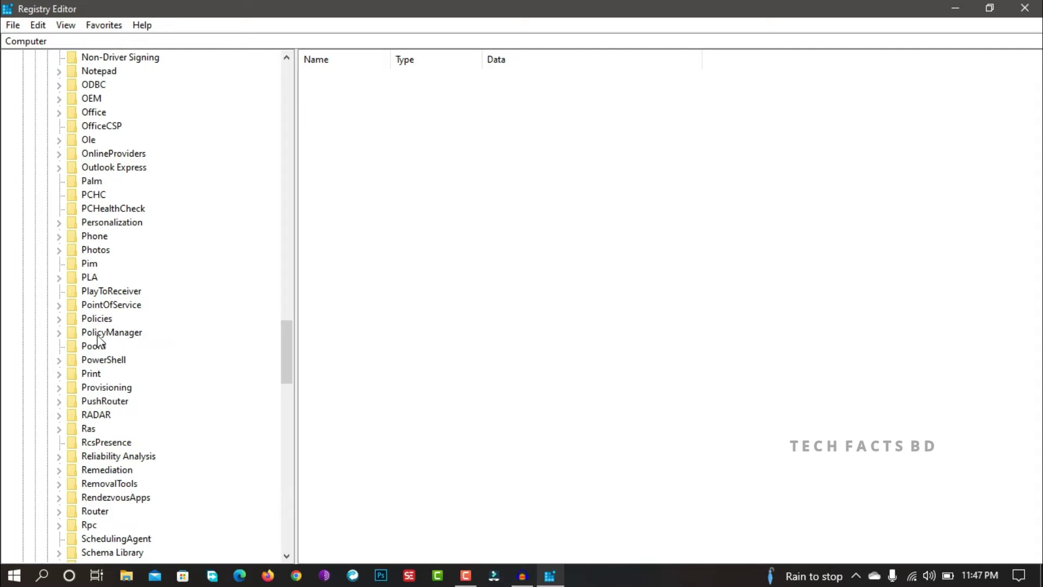
{"action": "left_click", "coordinate": [60, 333]}
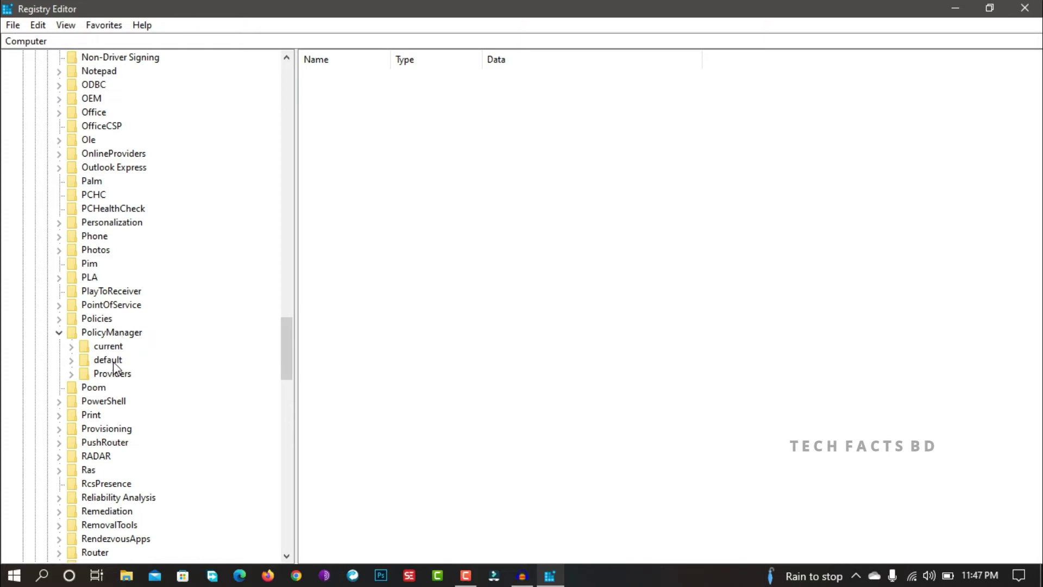
{"action": "left_click", "coordinate": [71, 360]}
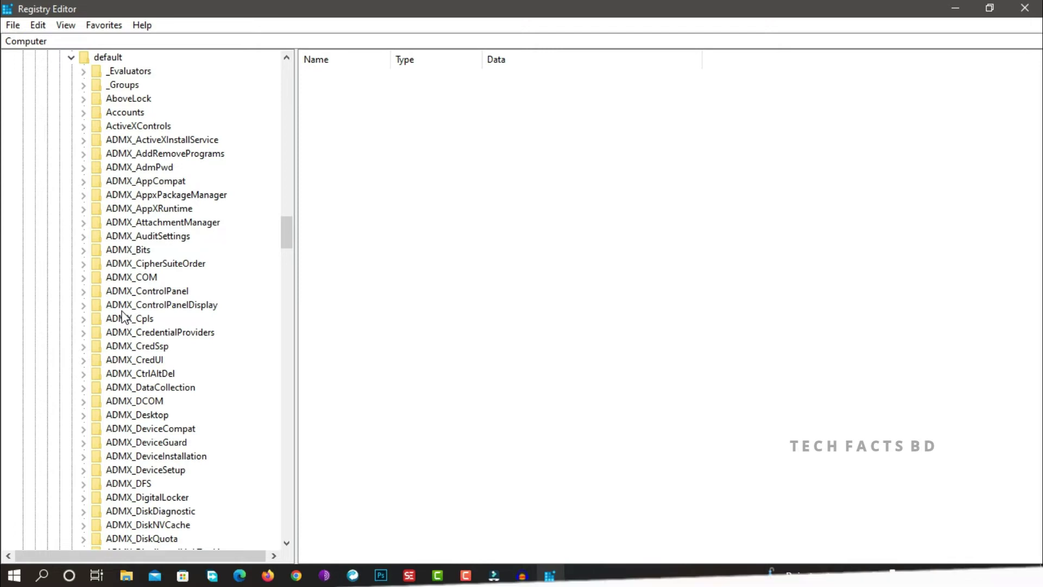
Expand ApplicationManagement under the PolicyManager default key and select its AllowGameDVR subkey
{"action": "scroll", "coordinate": [174, 307], "scroll_direction": "down", "scroll_amount": 5}
{"action": "scroll", "coordinate": [173, 307], "scroll_direction": "down", "scroll_amount": 20}
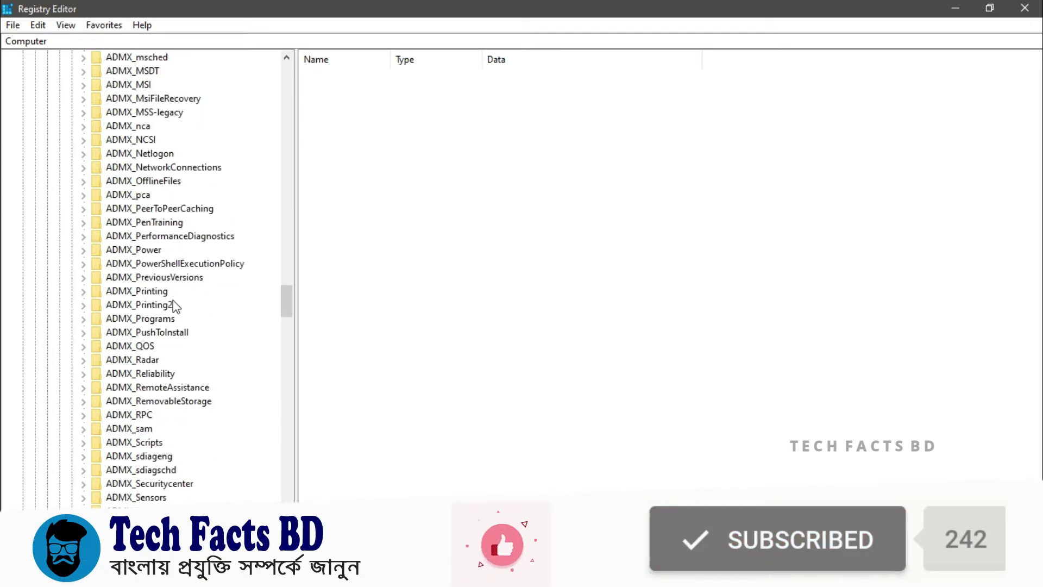
{"action": "scroll", "coordinate": [173, 300], "scroll_direction": "down", "scroll_amount": 13}
{"action": "scroll", "coordinate": [173, 300], "scroll_direction": "down", "scroll_amount": 5}
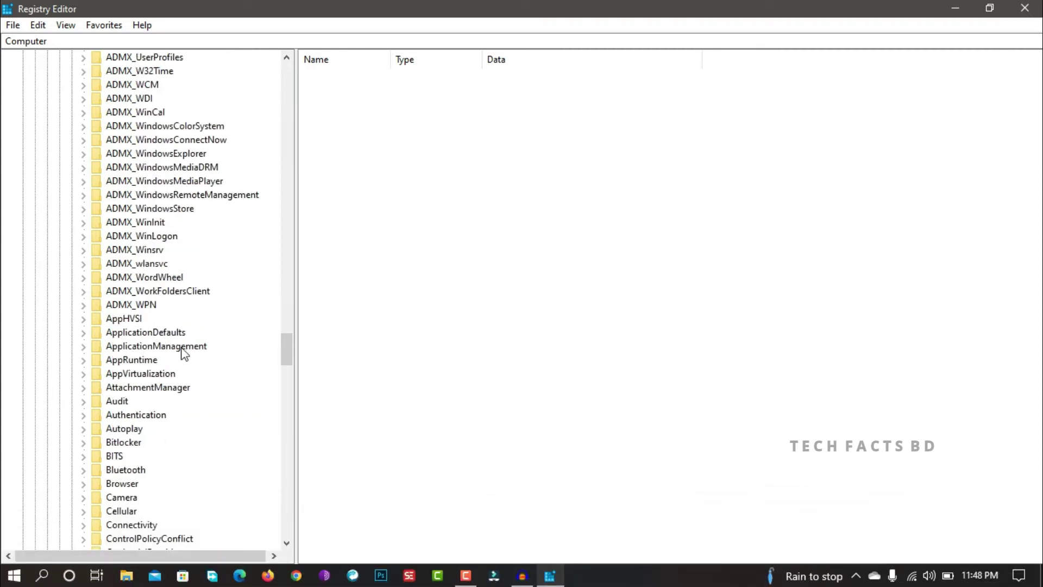
{"action": "left_click", "coordinate": [84, 346]}
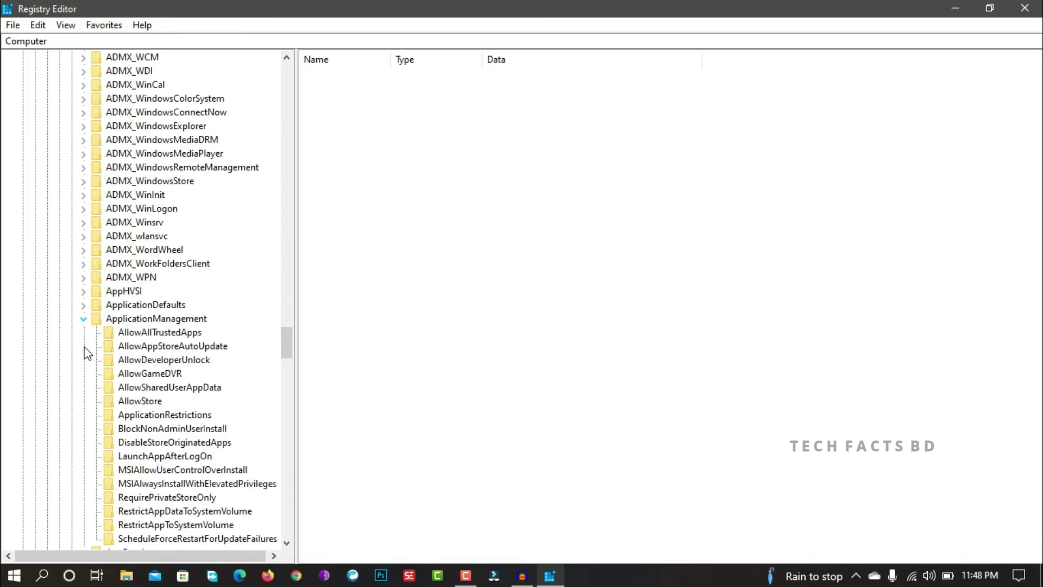
{"action": "scroll", "coordinate": [116, 345], "scroll_direction": "down", "scroll_amount": 1}
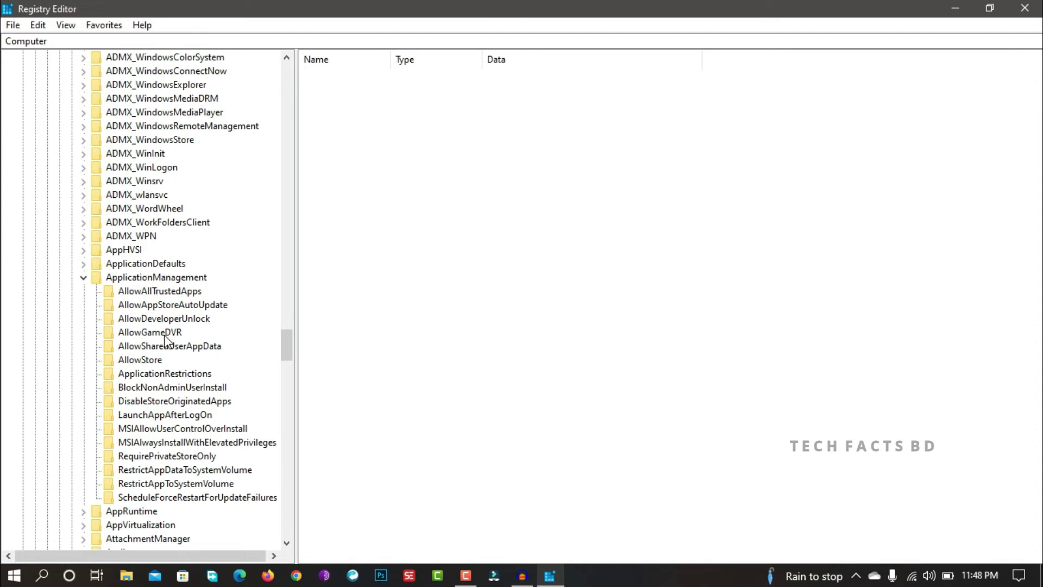
{"action": "left_click", "coordinate": [148, 332]}
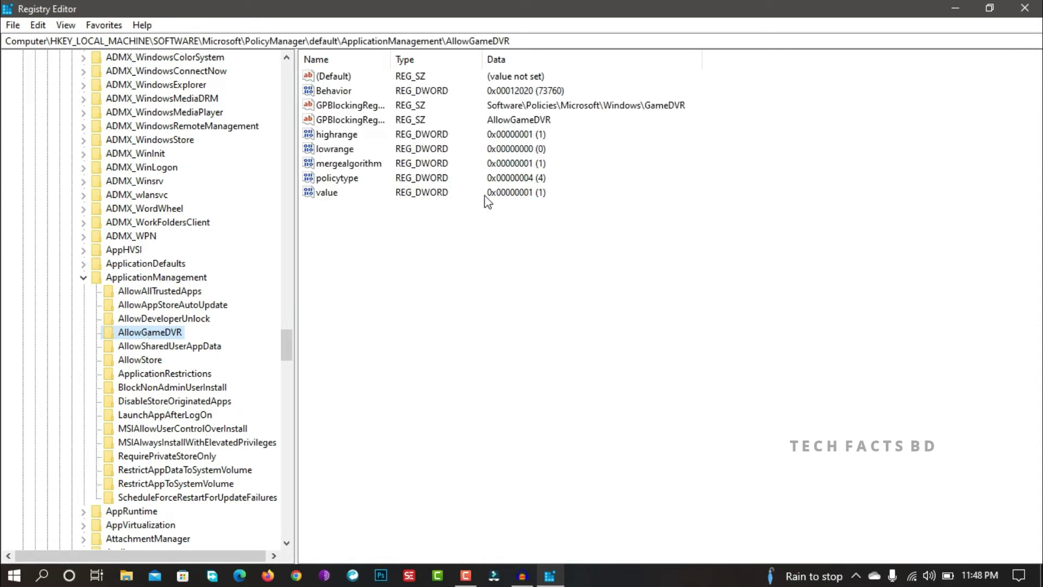
Open the "value" entry of AllowGameDVR, enter 0 as its data and cancel the edit
{"action": "left_click", "coordinate": [329, 195]}
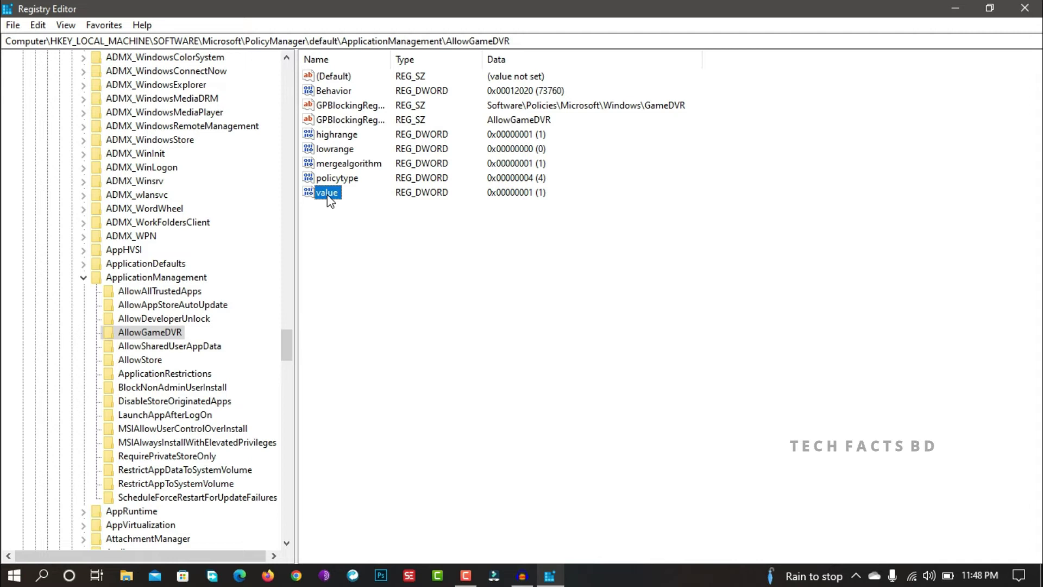
{"action": "double_click", "coordinate": [328, 195]}
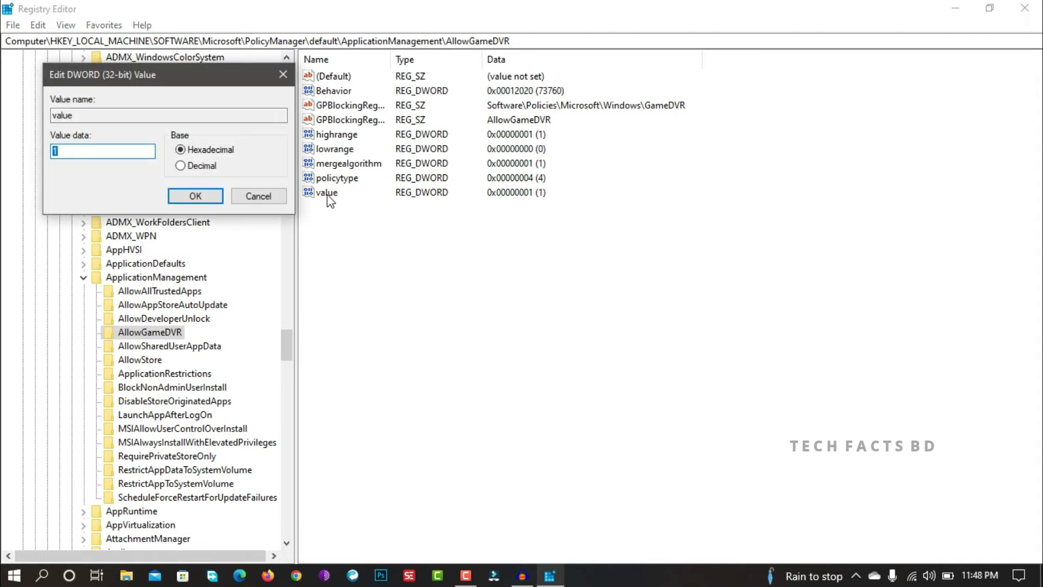
{"action": "left_click_drag", "start_coordinate": [198, 88], "coordinate": [555, 126]}
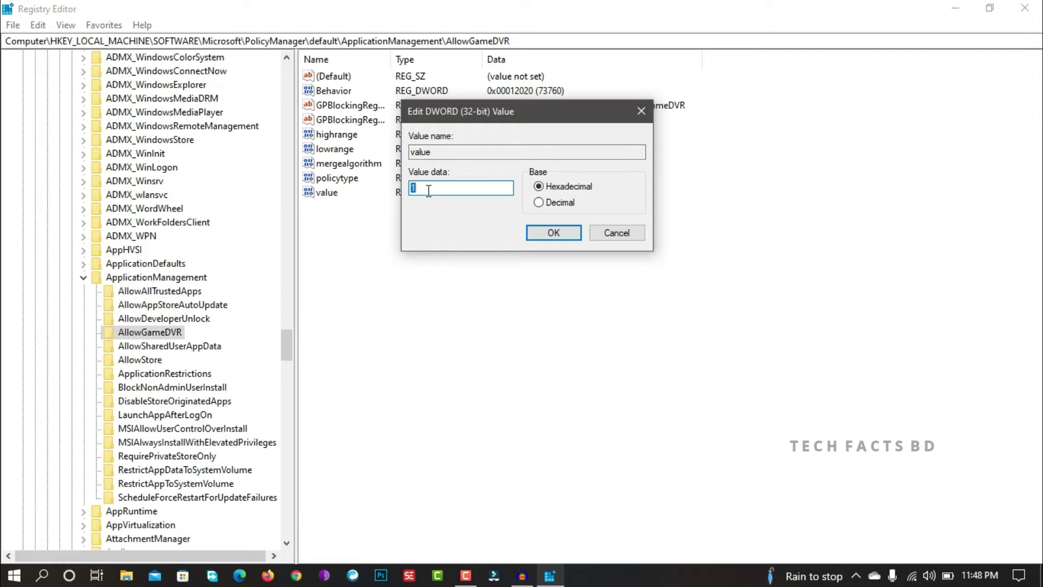
{"action": "type", "text": "0"}
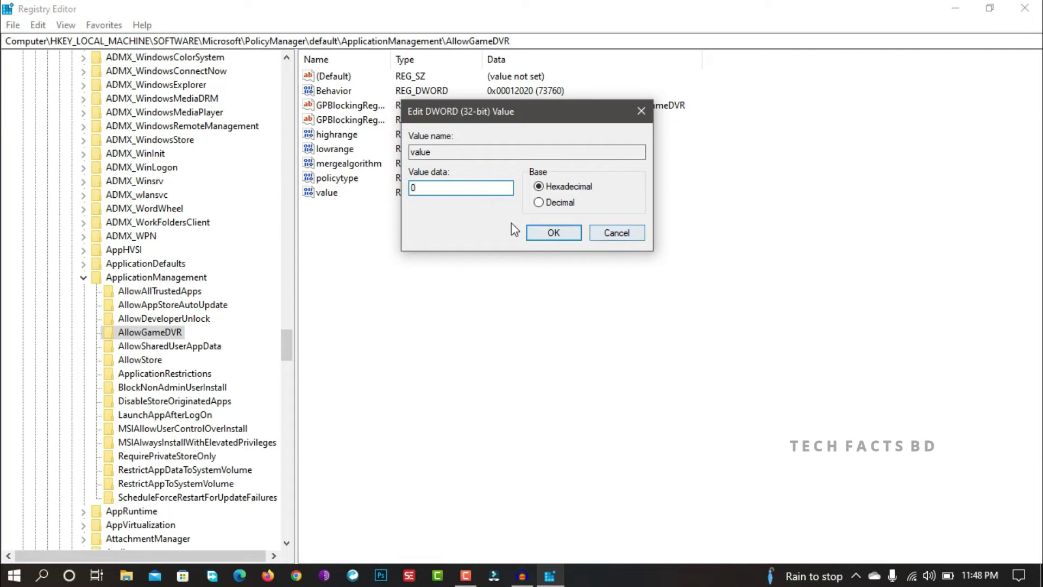
{"action": "left_click", "coordinate": [616, 233]}
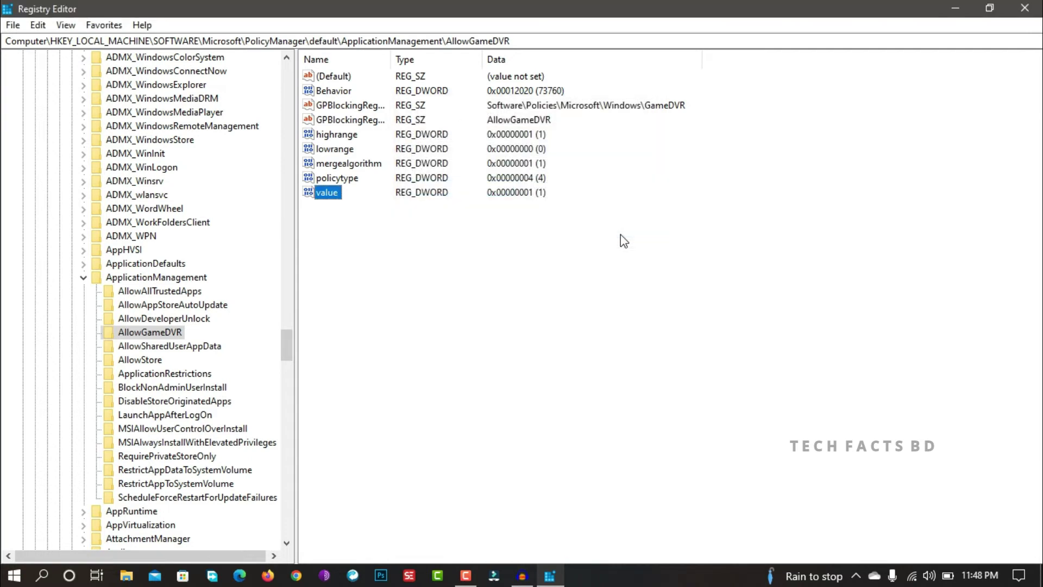
{"action": "left_click", "coordinate": [954, 9]}
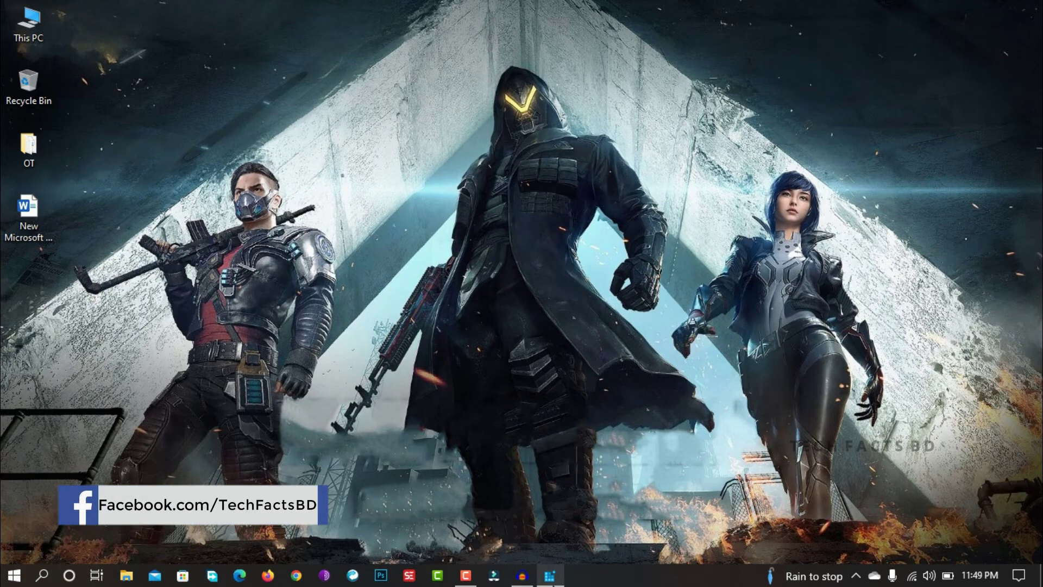
{"action": "left_click", "coordinate": [550, 574]}
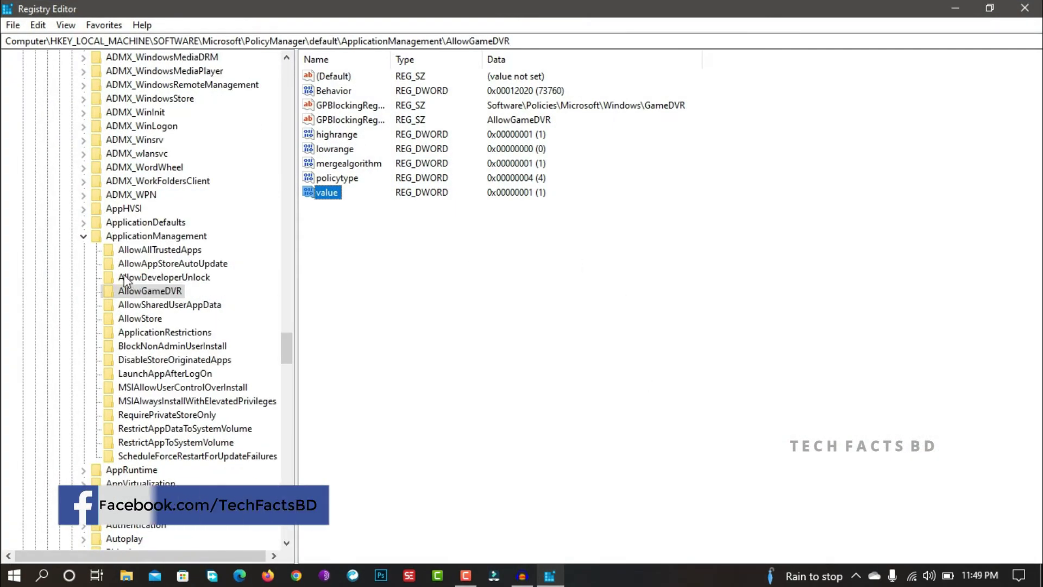
Collapse the registry tree from ApplicationManagement up through HKEY_LOCAL_MACHINE and select the Computer root
{"action": "double_click", "coordinate": [136, 277]}
{"action": "scroll", "coordinate": [120, 250], "scroll_direction": "up", "scroll_amount": 20}
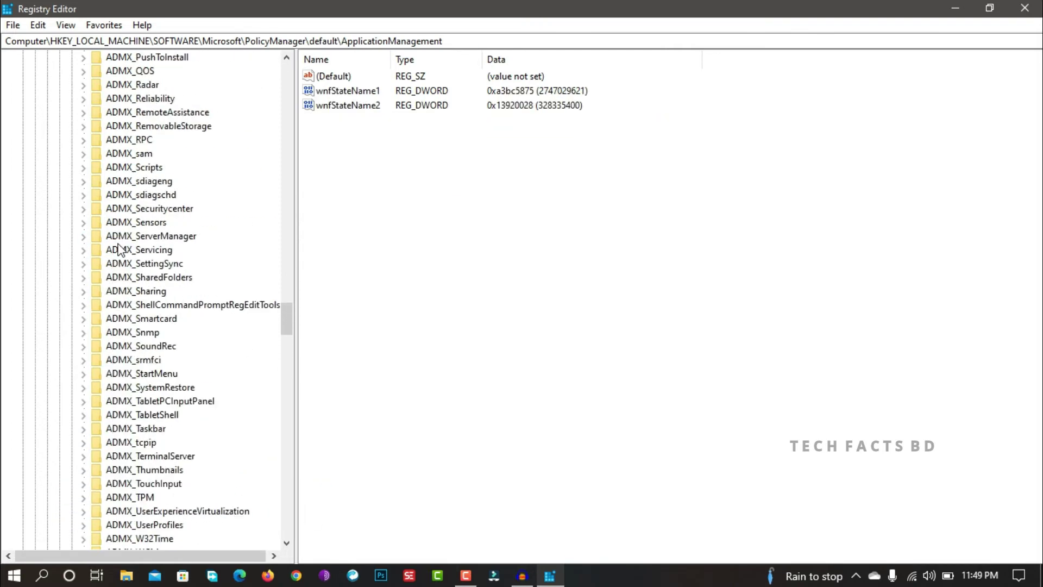
{"action": "scroll", "coordinate": [119, 249], "scroll_direction": "up", "scroll_amount": 2}
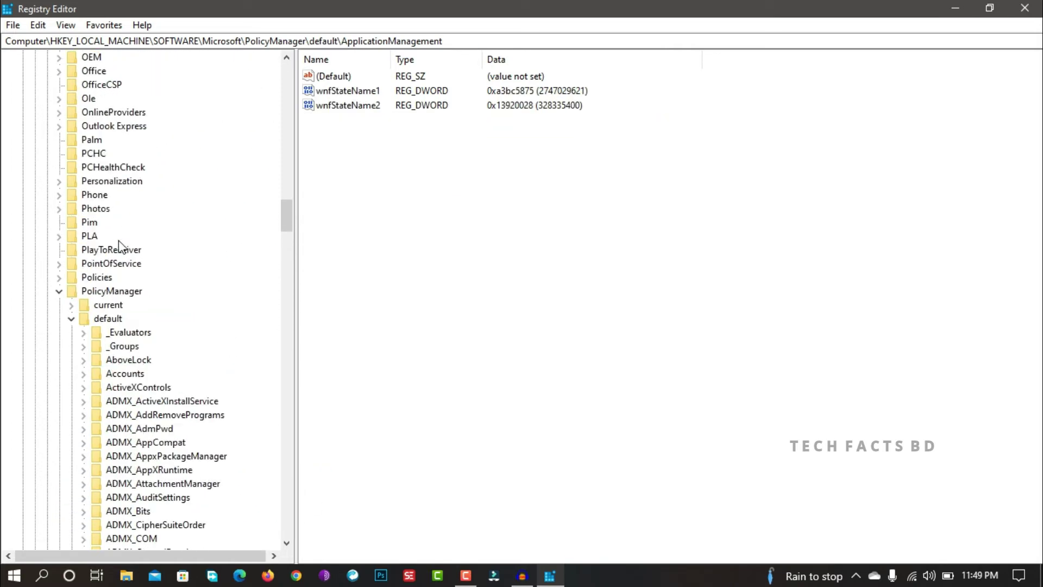
{"action": "left_click", "coordinate": [71, 318]}
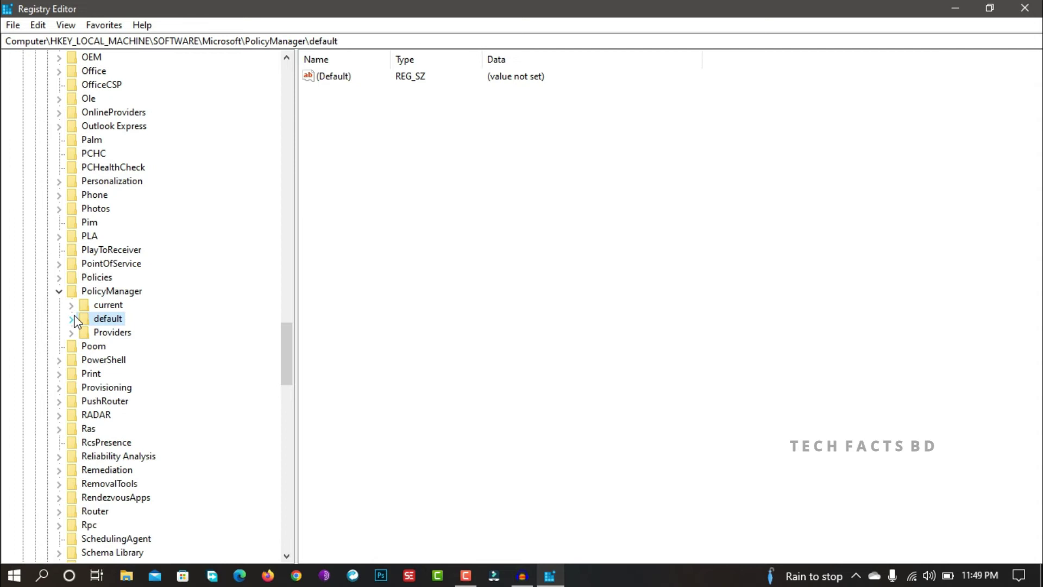
{"action": "left_click", "coordinate": [59, 292]}
{"action": "scroll", "coordinate": [69, 292], "scroll_direction": "up", "scroll_amount": 10}
{"action": "scroll", "coordinate": [69, 290], "scroll_direction": "up", "scroll_amount": 20}
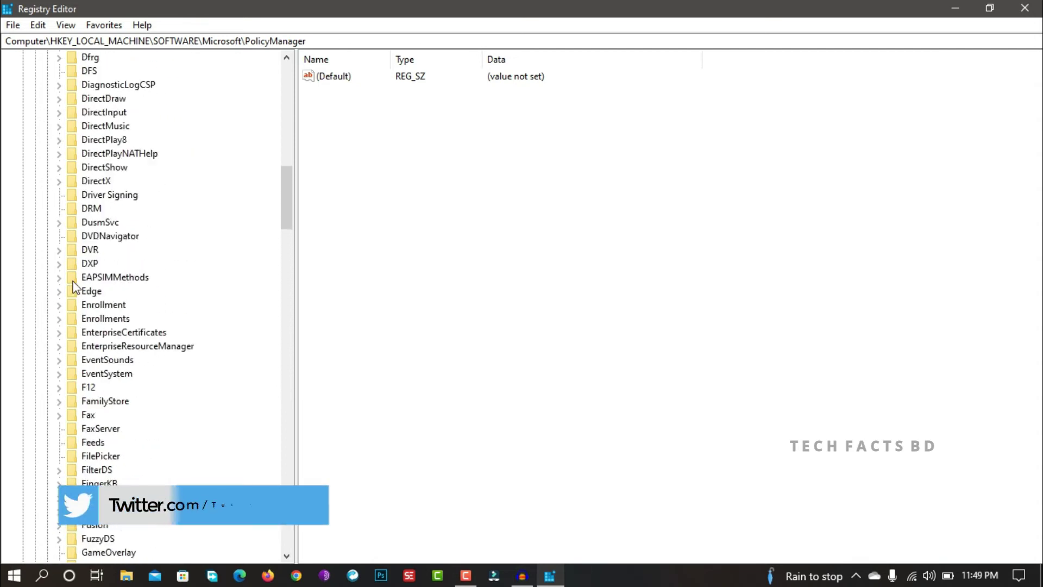
{"action": "scroll", "coordinate": [65, 228], "scroll_direction": "up", "scroll_amount": 3}
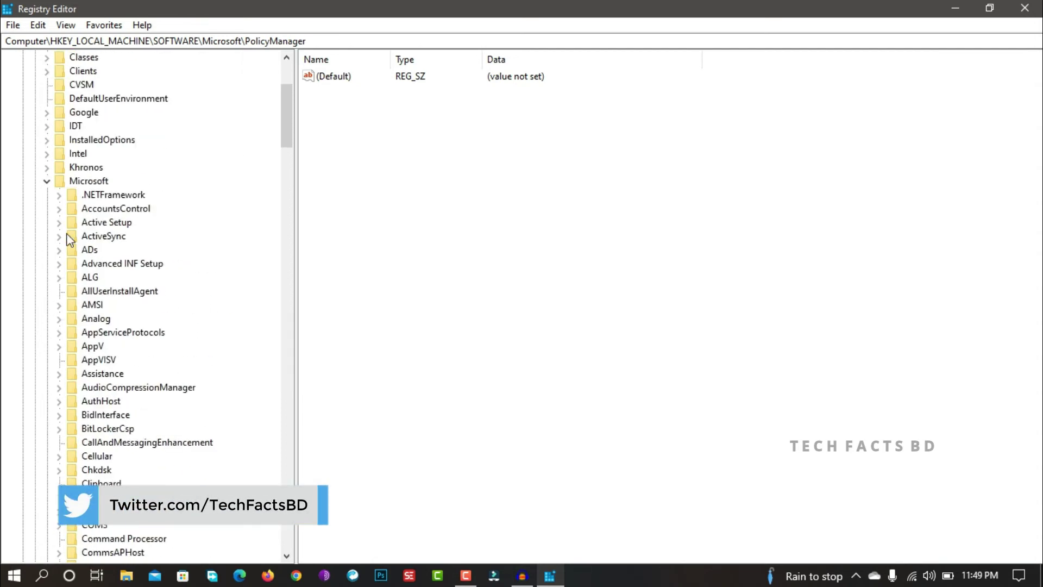
{"action": "left_click", "coordinate": [52, 181]}
{"action": "scroll", "coordinate": [52, 181], "scroll_direction": "up", "scroll_amount": 4}
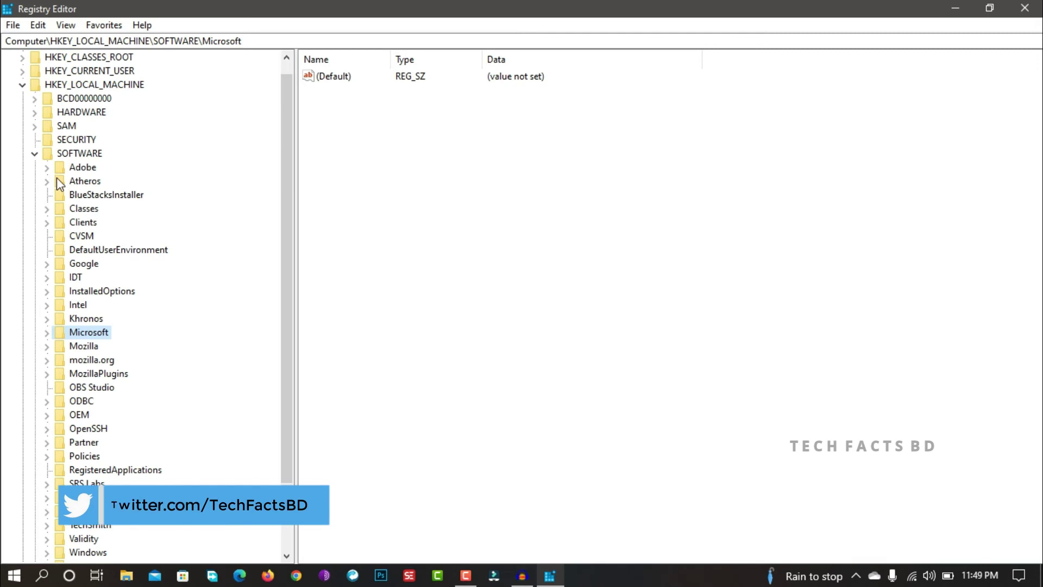
{"action": "left_click", "coordinate": [34, 154]}
{"action": "left_click", "coordinate": [22, 99]}
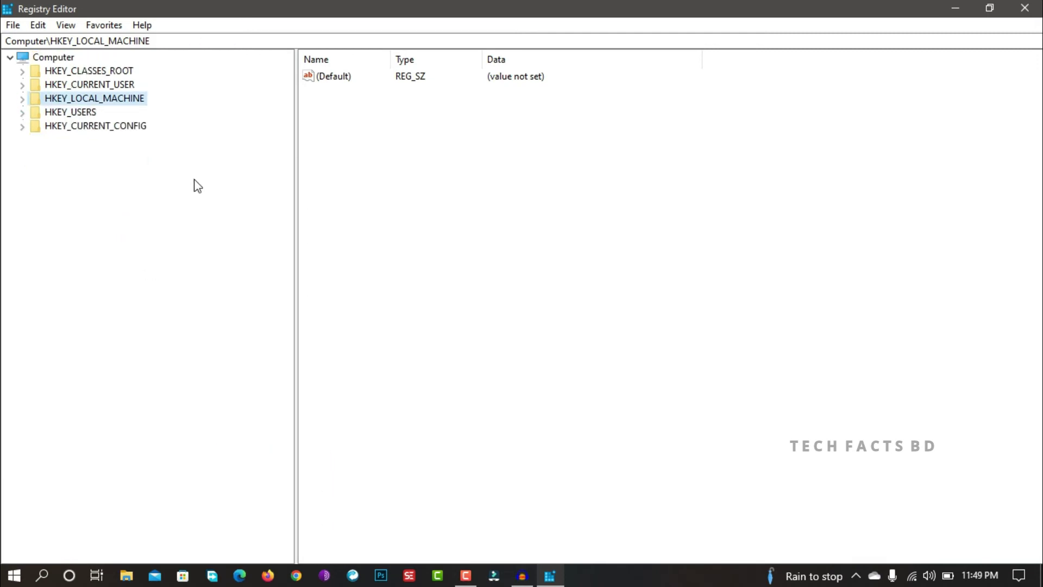
{"action": "left_click", "coordinate": [55, 59]}
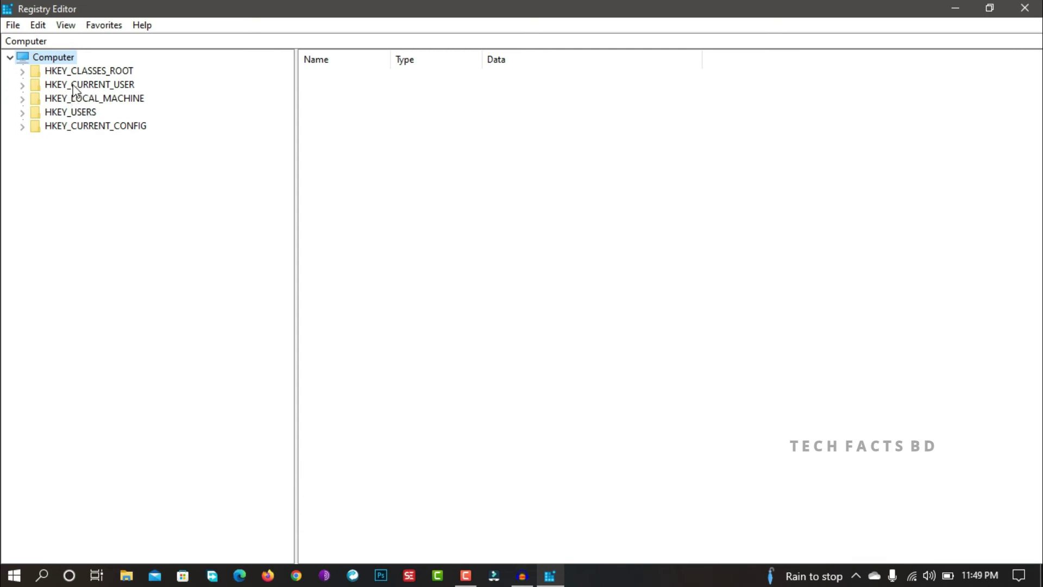
Expand HKEY_CURRENT_USER\System and select its GameConfigStore key
{"action": "left_click", "coordinate": [22, 86]}
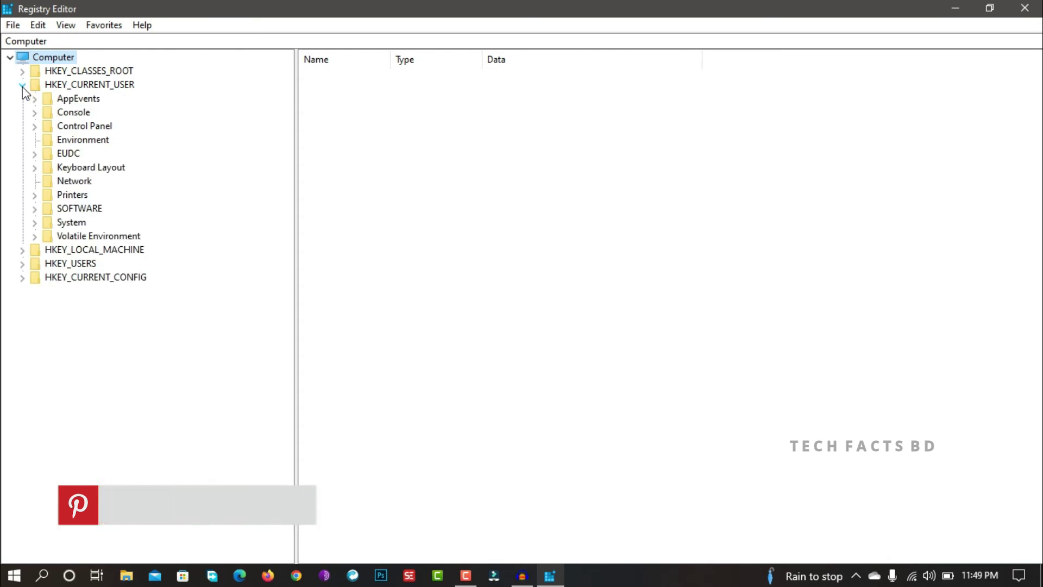
{"action": "left_click", "coordinate": [35, 223]}
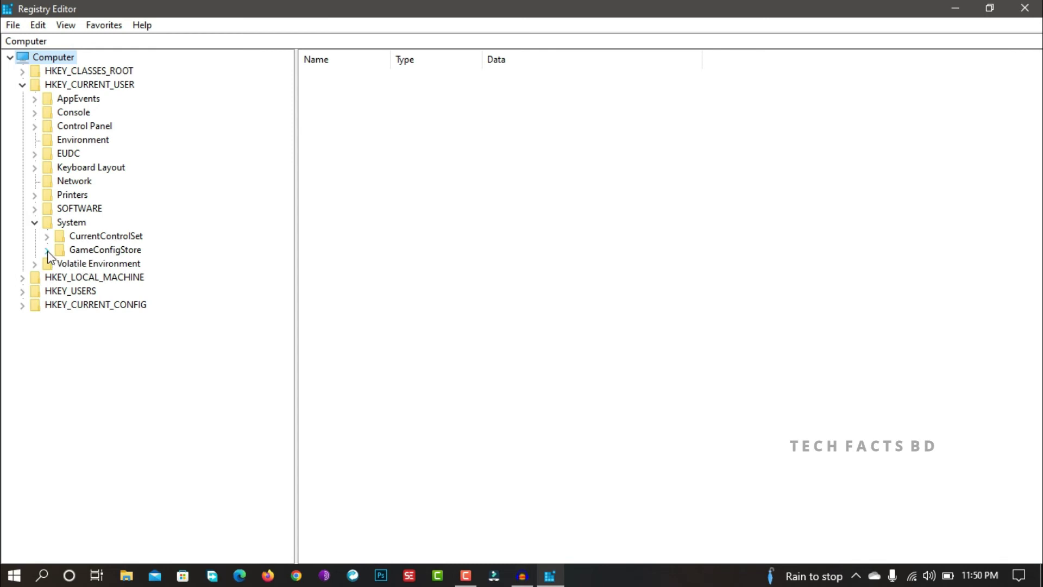
{"action": "left_click", "coordinate": [47, 250]}
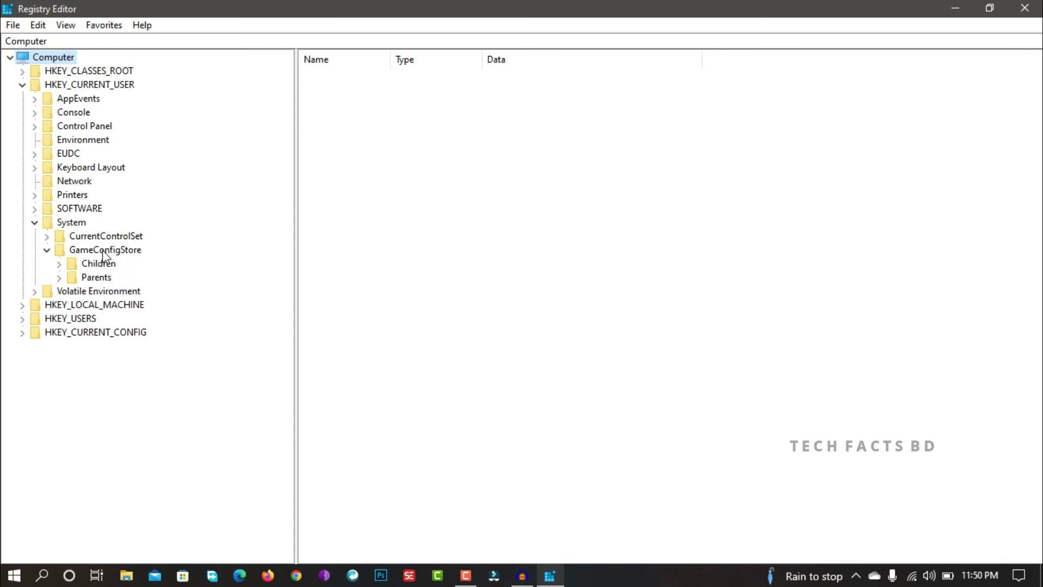
{"action": "left_click", "coordinate": [47, 250]}
{"action": "left_click", "coordinate": [90, 250]}
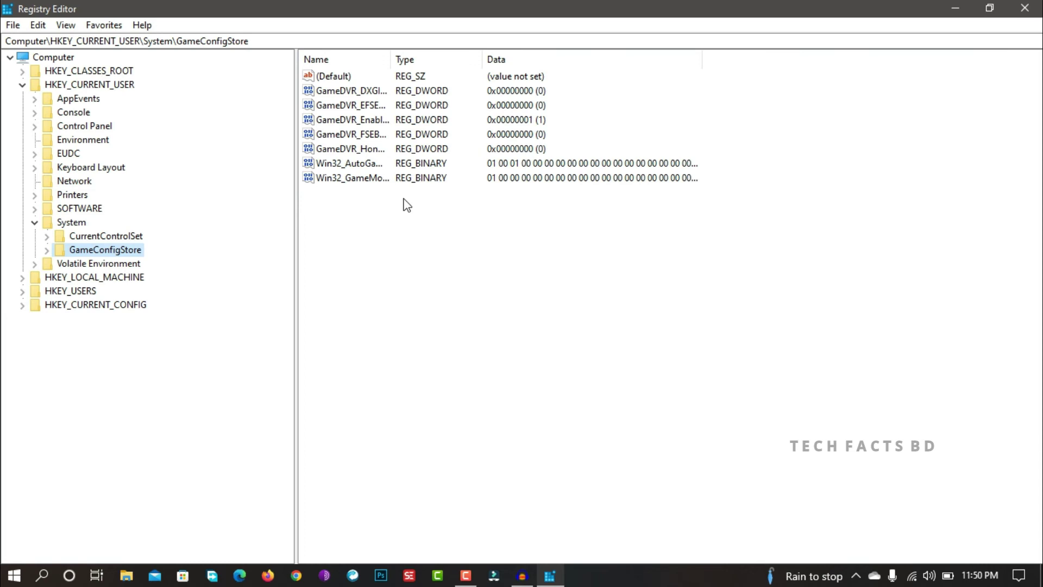
Open the GameDVR_Enabled value for editing and cancel without changing its data
{"action": "double_click", "coordinate": [338, 125]}
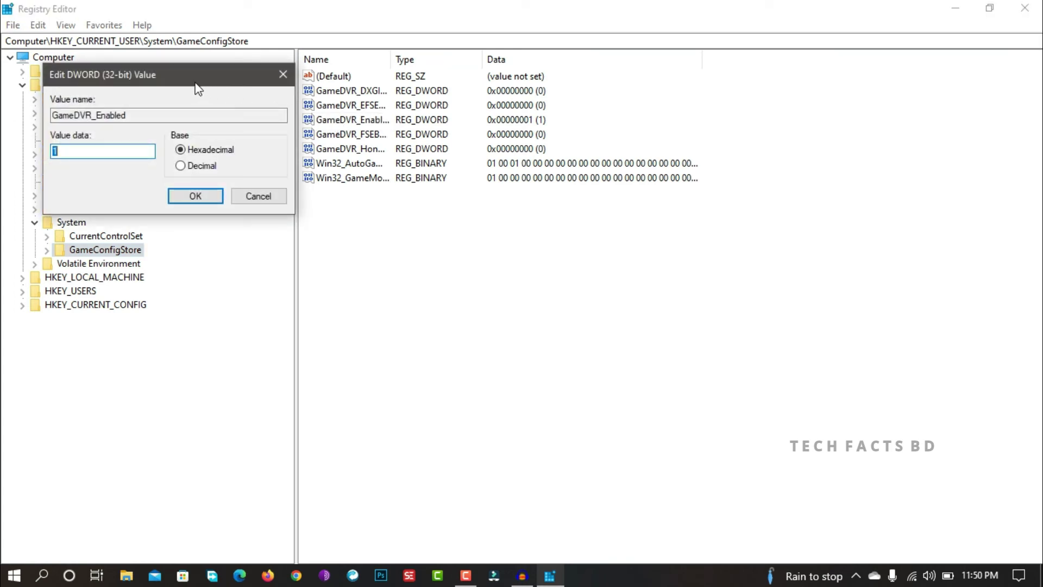
{"action": "left_click_drag", "start_coordinate": [198, 89], "coordinate": [673, 133]}
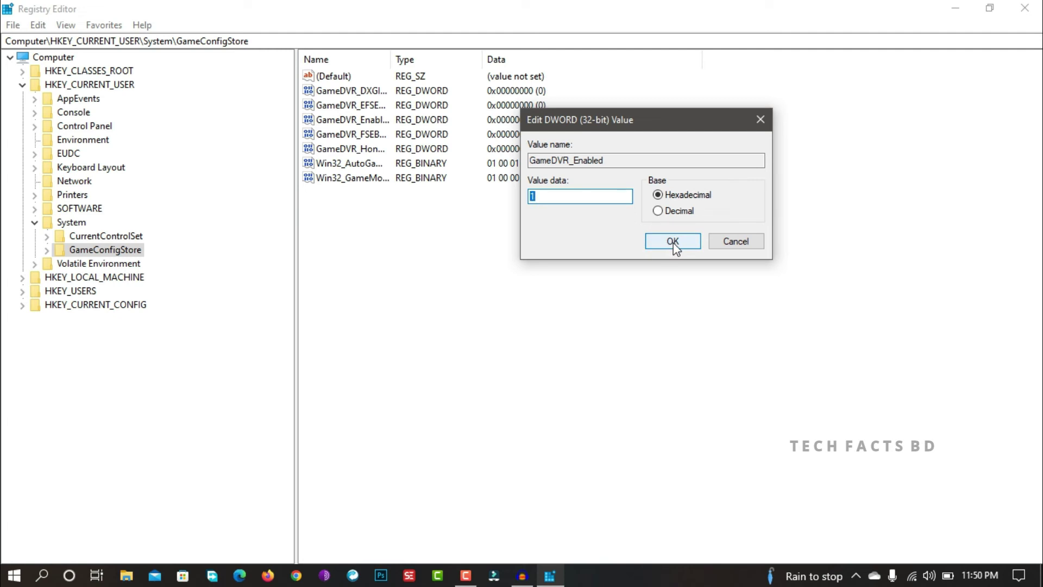
{"action": "left_click", "coordinate": [731, 245]}
{"action": "left_click", "coordinate": [501, 242]}
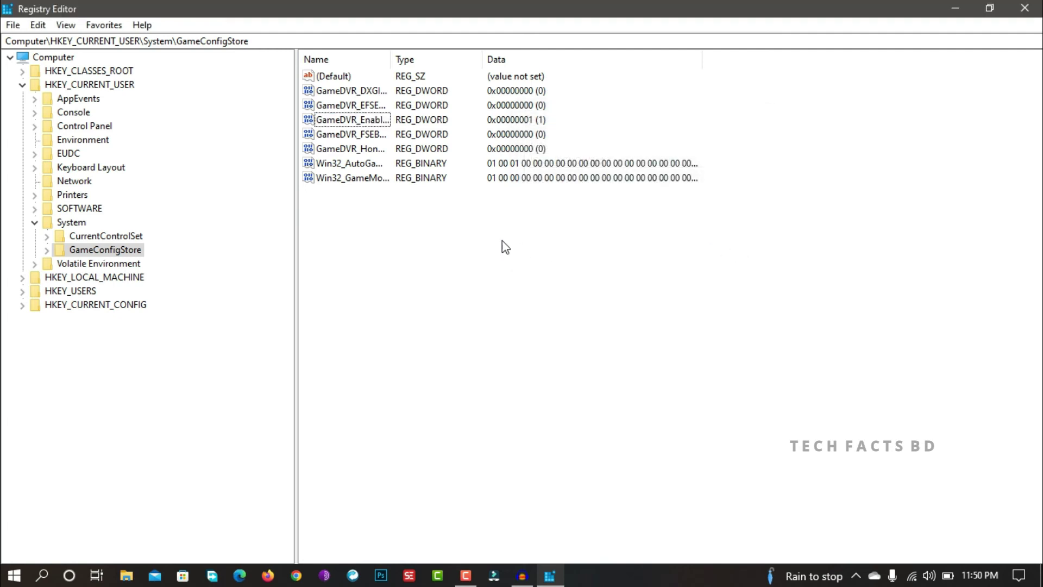
Open the GameDVR_FSEBehaviorMode value, enter 2 as its data and cancel the edit
{"action": "double_click", "coordinate": [352, 136]}
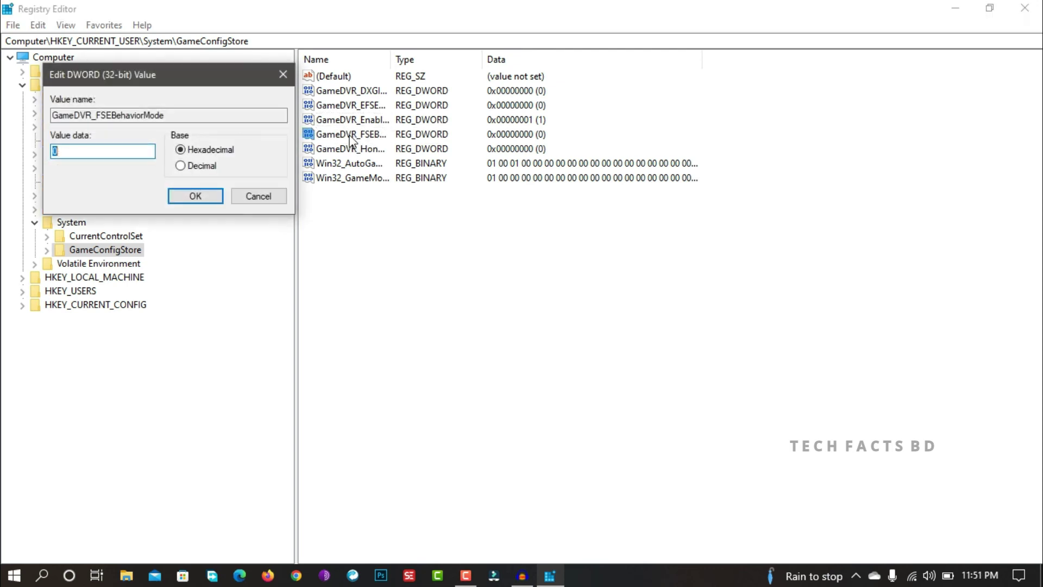
{"action": "left_click_drag", "start_coordinate": [201, 83], "coordinate": [459, 91]}
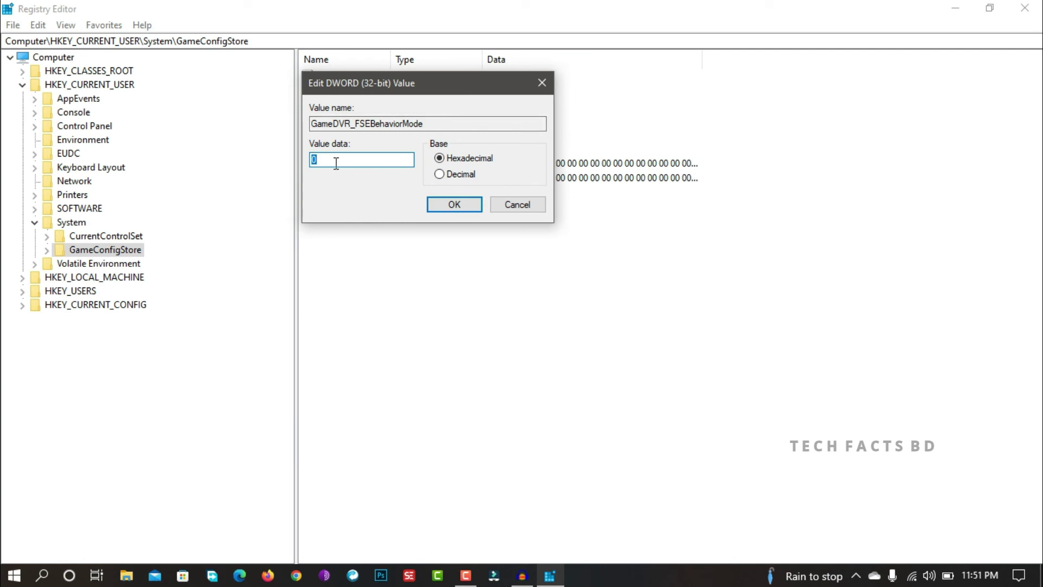
{"action": "type", "text": "2"}
{"action": "left_click", "coordinate": [513, 208]}
Collapse the System and HKEY_CURRENT_USER keys, select the Computer root and close the registry window
{"action": "left_click", "coordinate": [35, 222]}
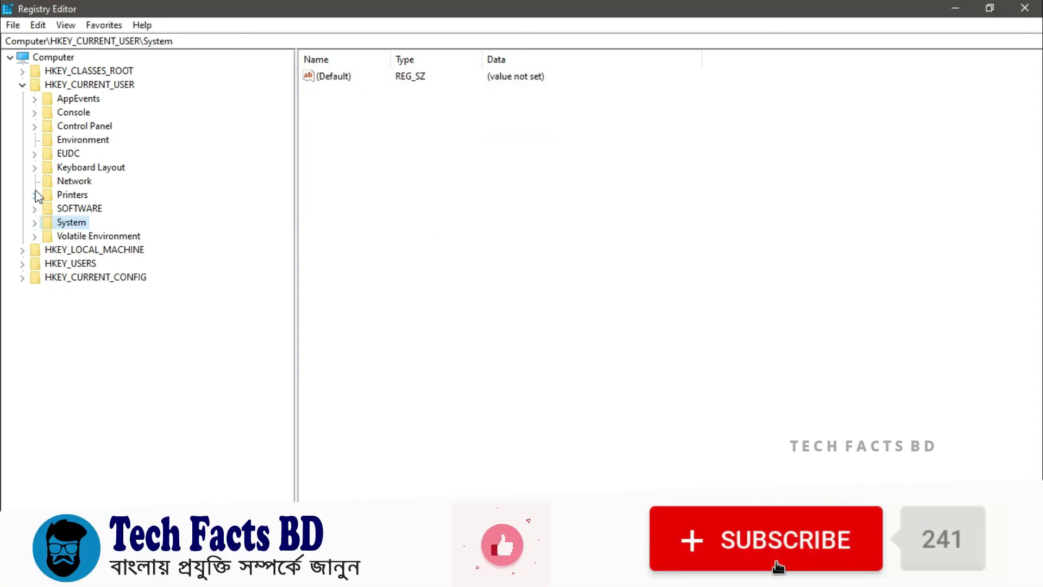
{"action": "left_click", "coordinate": [22, 85]}
{"action": "left_click", "coordinate": [34, 58]}
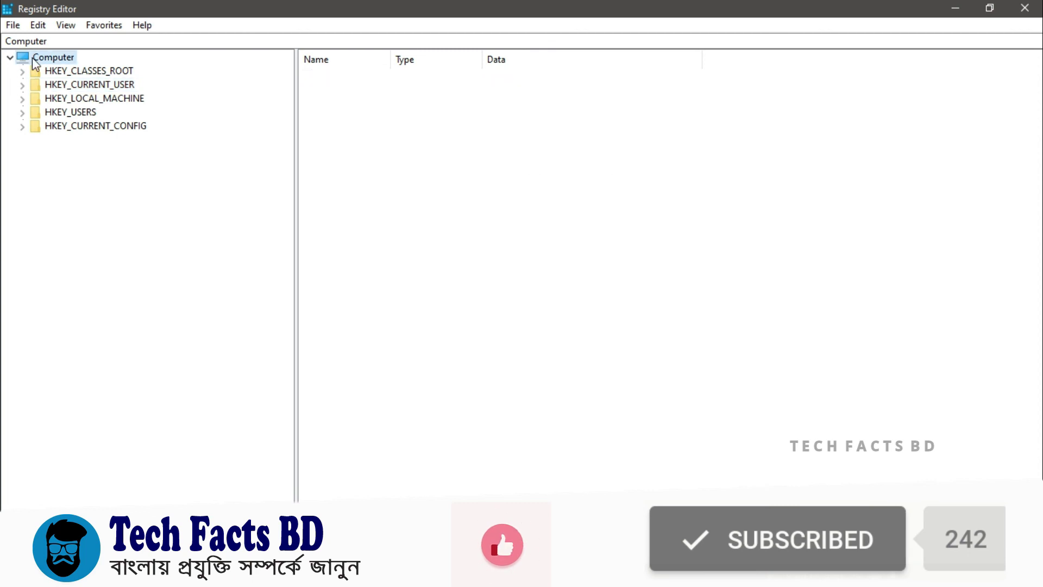
{"action": "left_click", "coordinate": [1035, 6]}
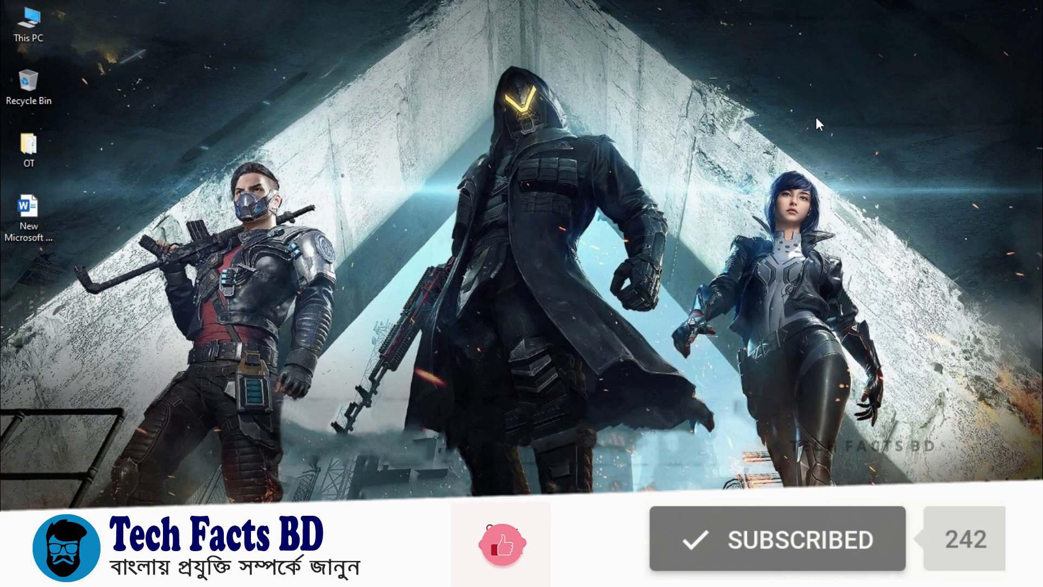